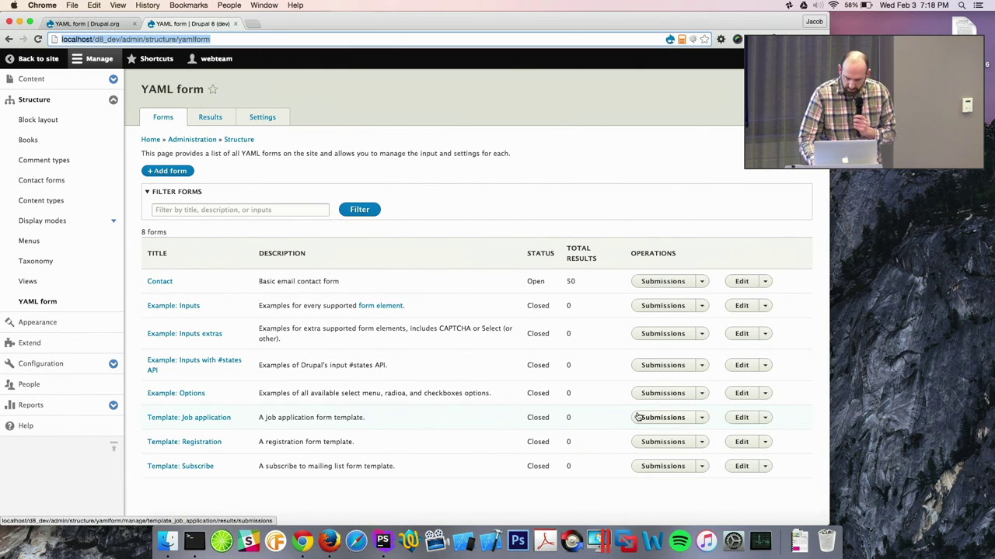
Enlarge the page by three zoom levels and widen the browser window to the full screen width.
key("super+plus")
key("super+plus")
key("super+plus")
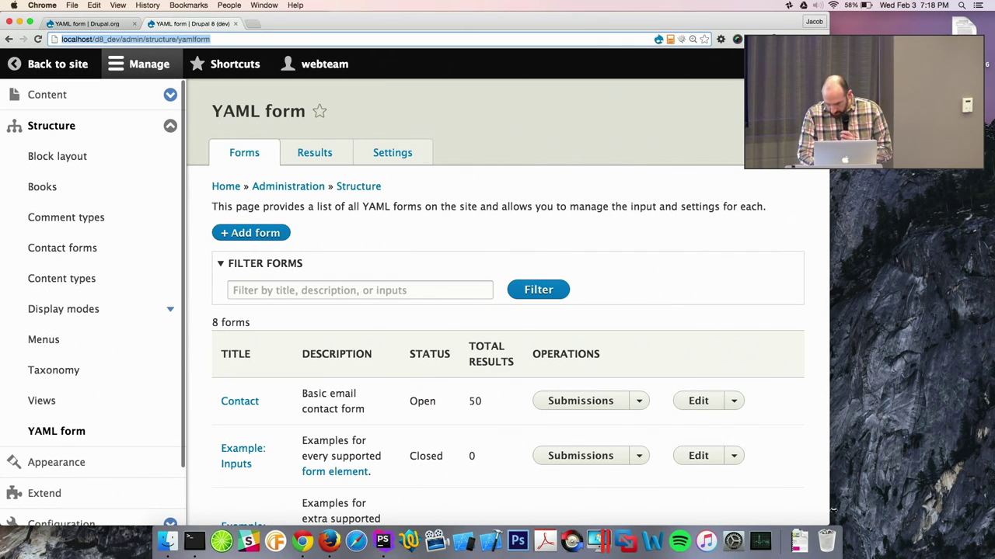
key("super+alt+f")
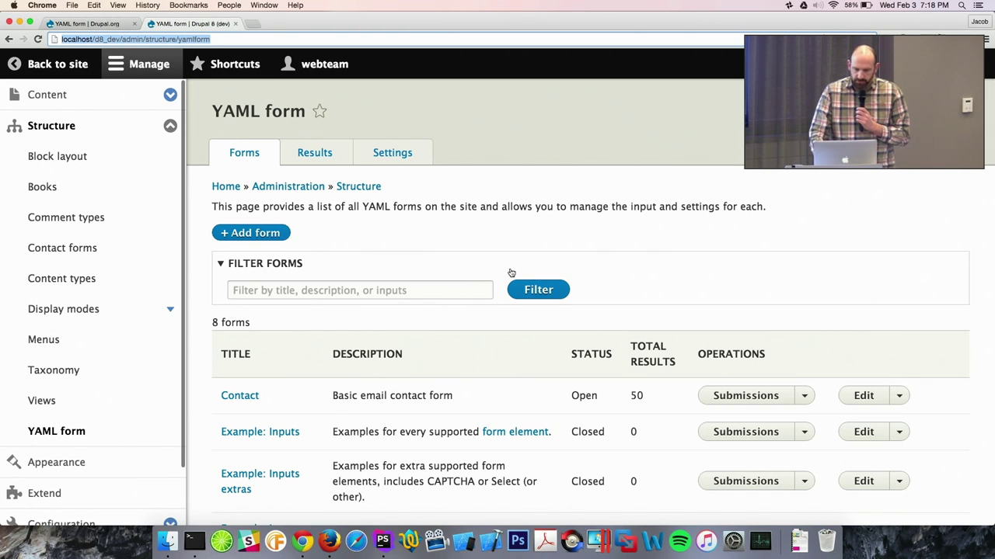
Open the Contact form from the list of YAML forms.
scroll(511, 272, "down", 5)
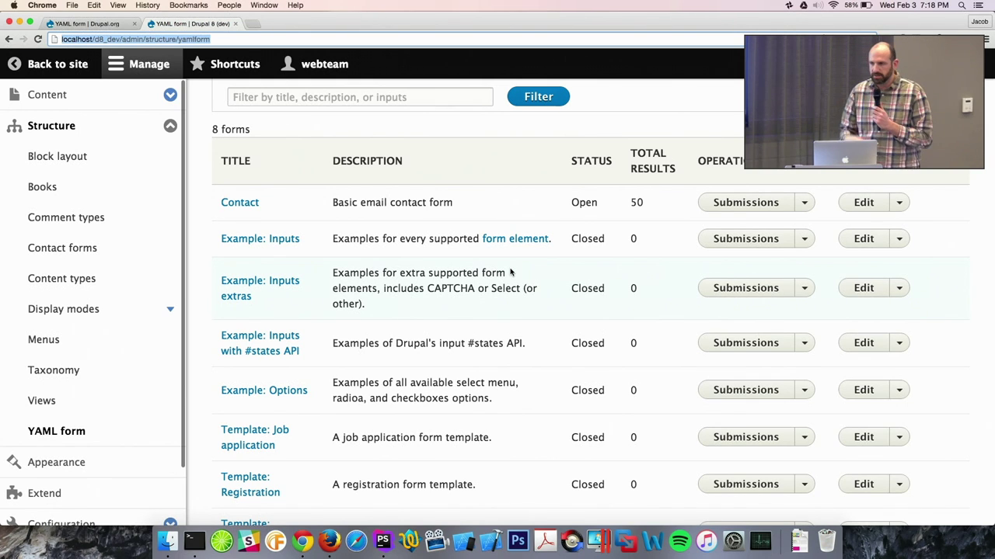
left_click(257, 202)
scroll(367, 289, "down", 3)
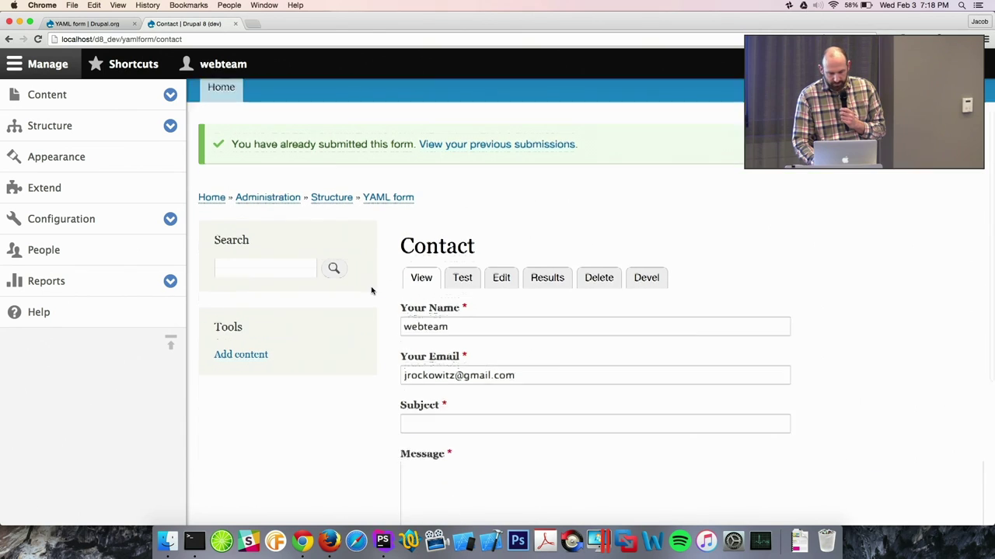
Open the Contact form for editing and examine the YAML definitions of its inputs.
left_click(498, 244)
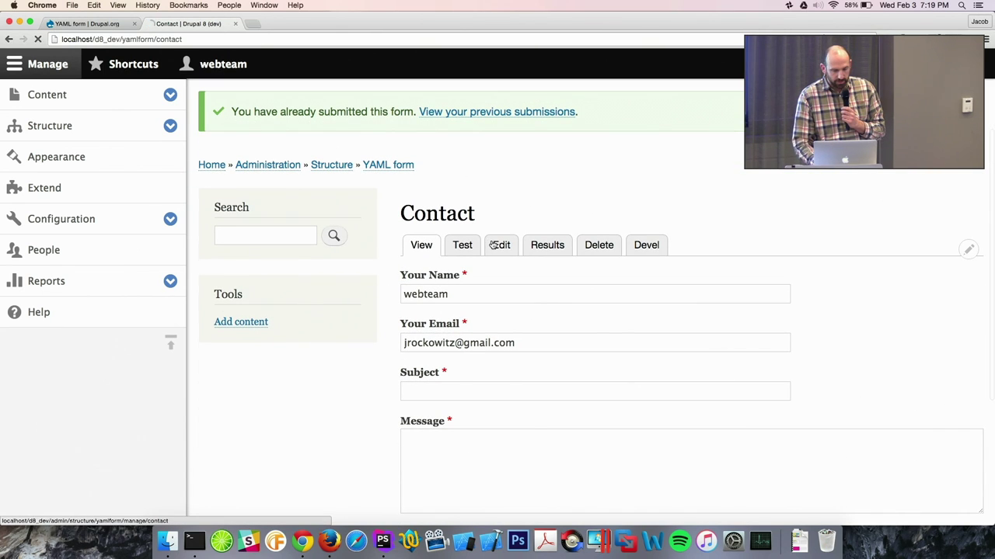
scroll(487, 223, "down", 5)
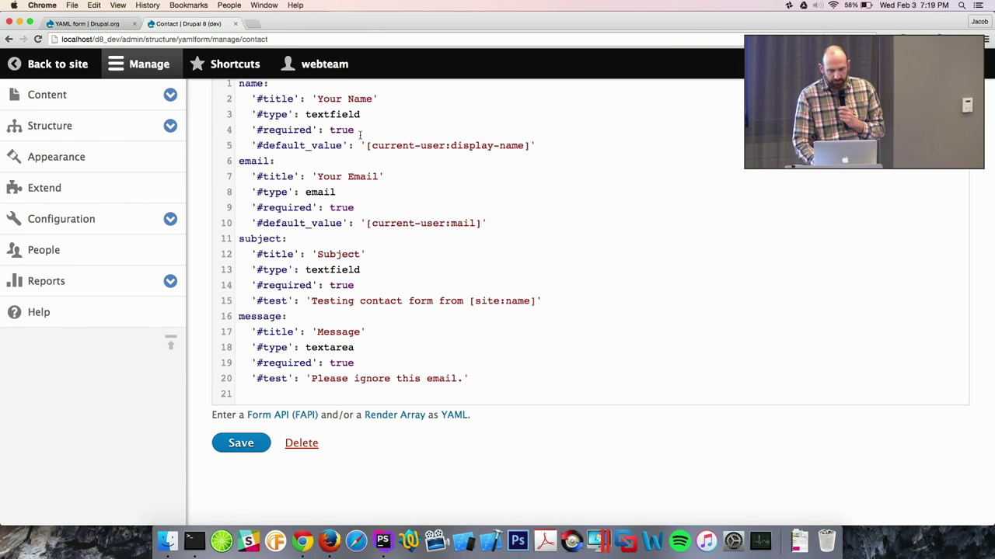
scroll(353, 260, "up", 3)
scroll(353, 261, "down", 3)
scroll(354, 260, "down", 1)
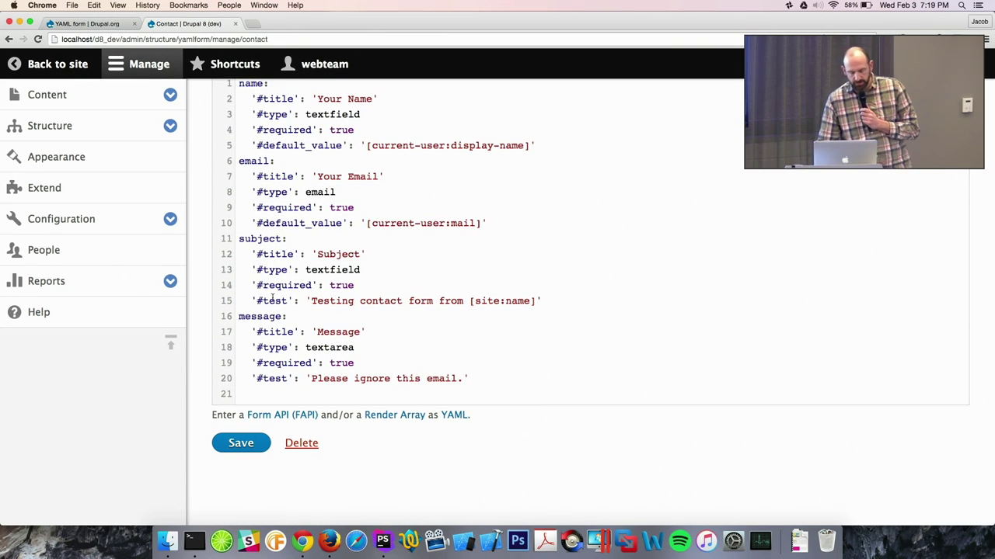
scroll(328, 362, "up", 10)
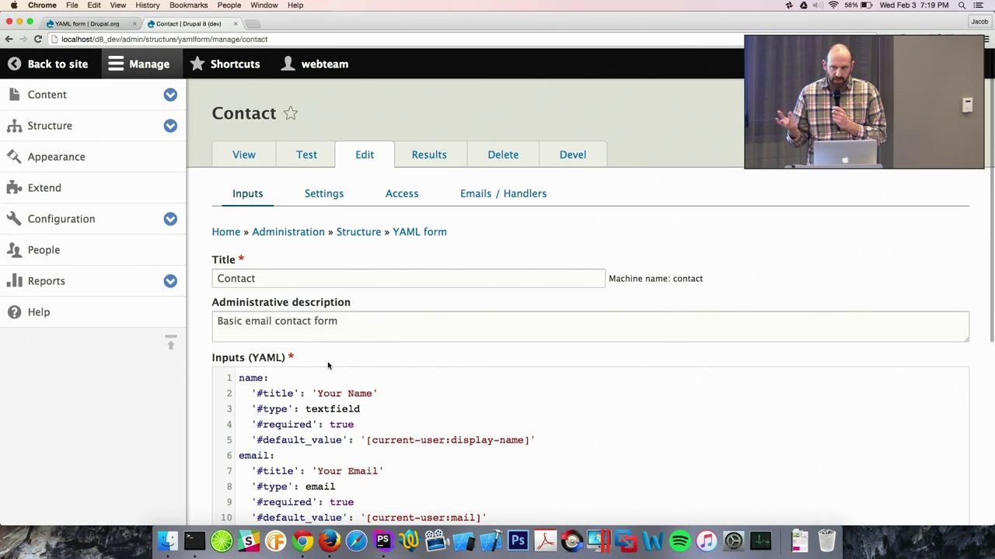
Open the Contact form's test version and submit it with the prepopulated test data.
left_click(306, 153)
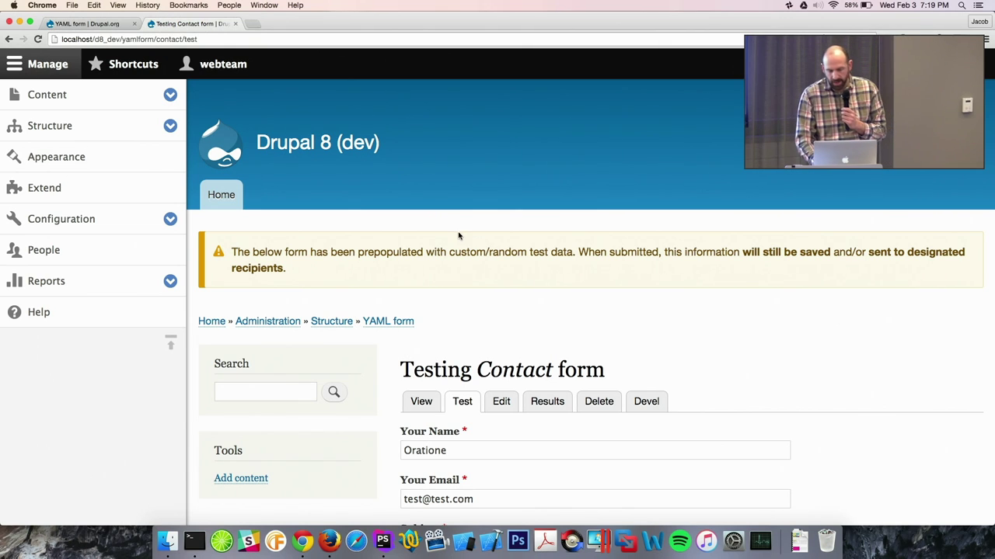
scroll(459, 237, "down", 5)
scroll(451, 417, "down", 5)
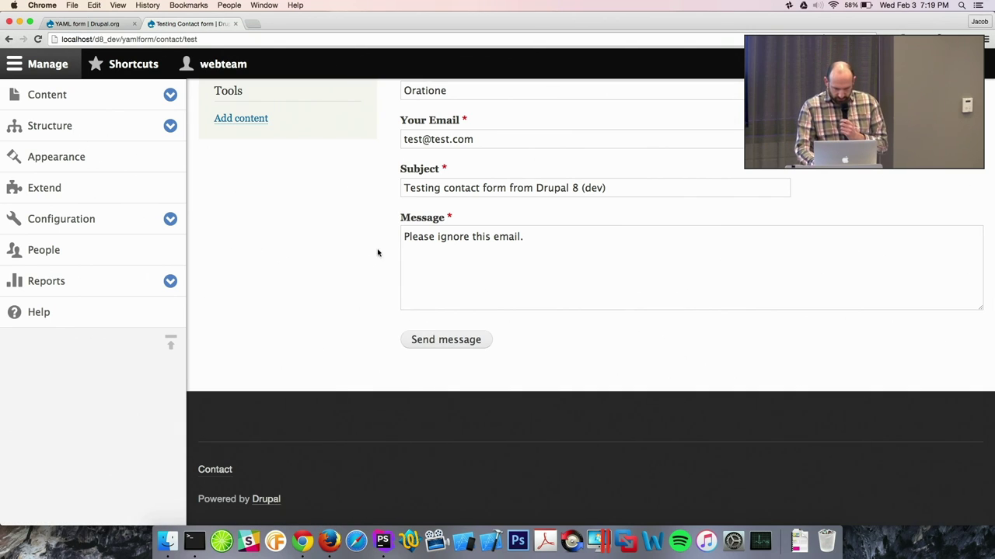
left_click(418, 336)
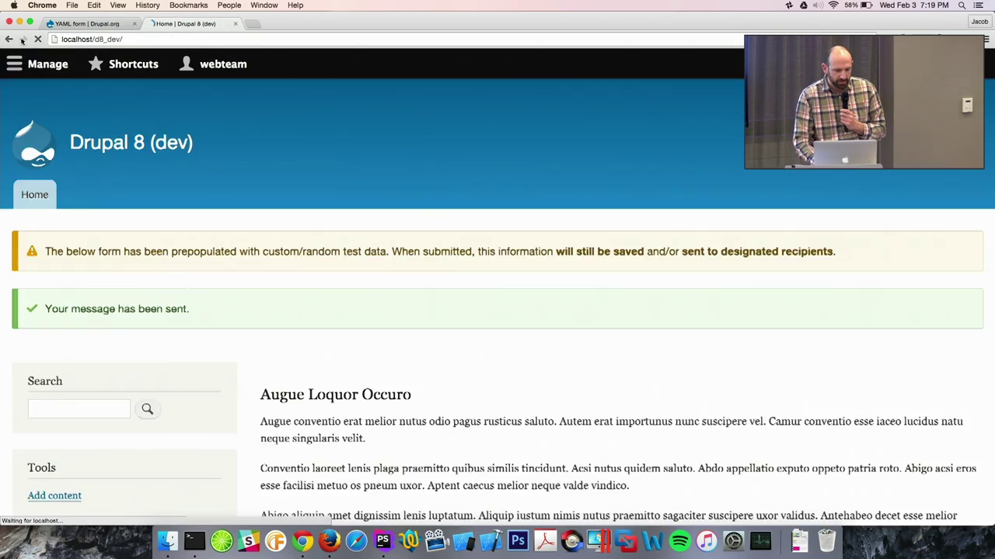
Return to the Contact test form and open the list of its submissions.
scroll(278, 229, "down", 10)
scroll(278, 229, "up", 5)
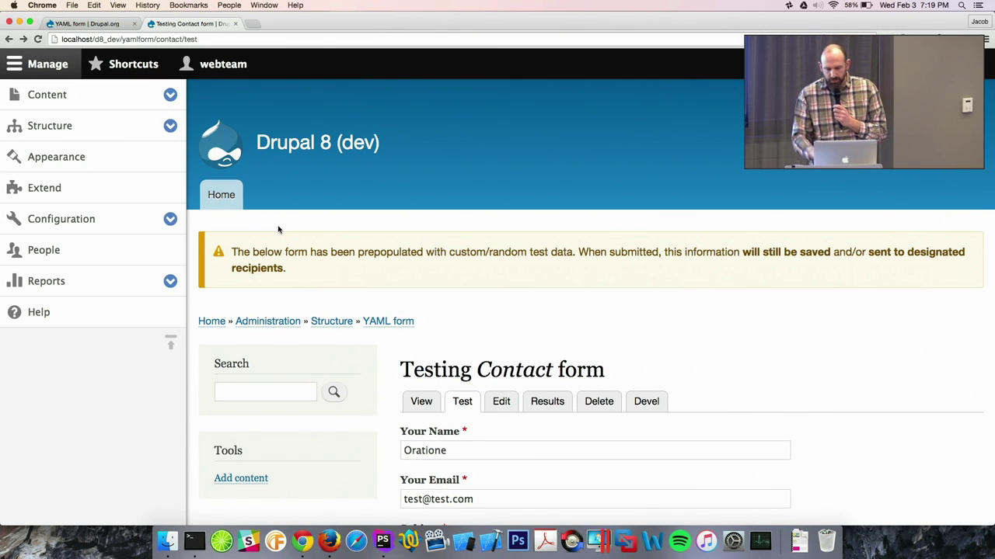
left_click(536, 400)
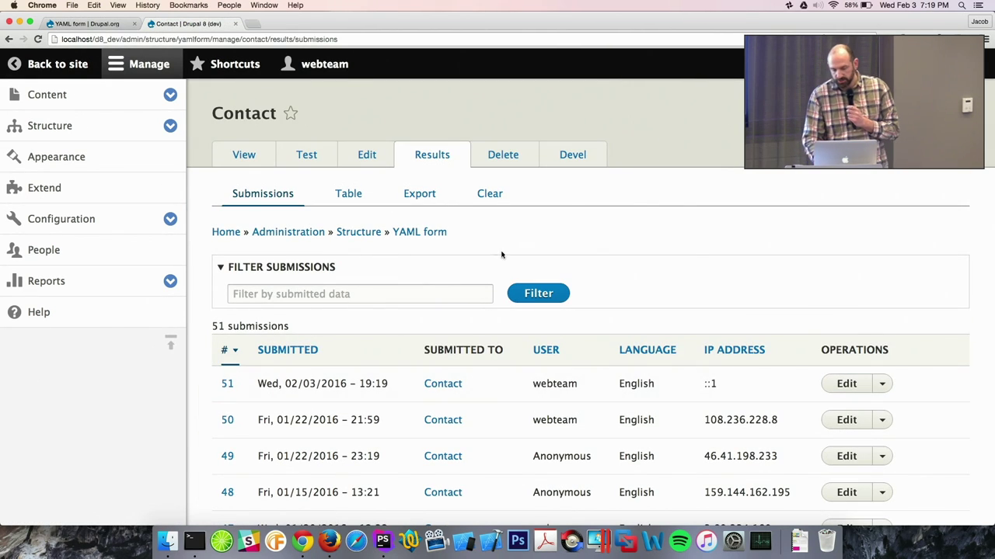
scroll(495, 257, "down", 2)
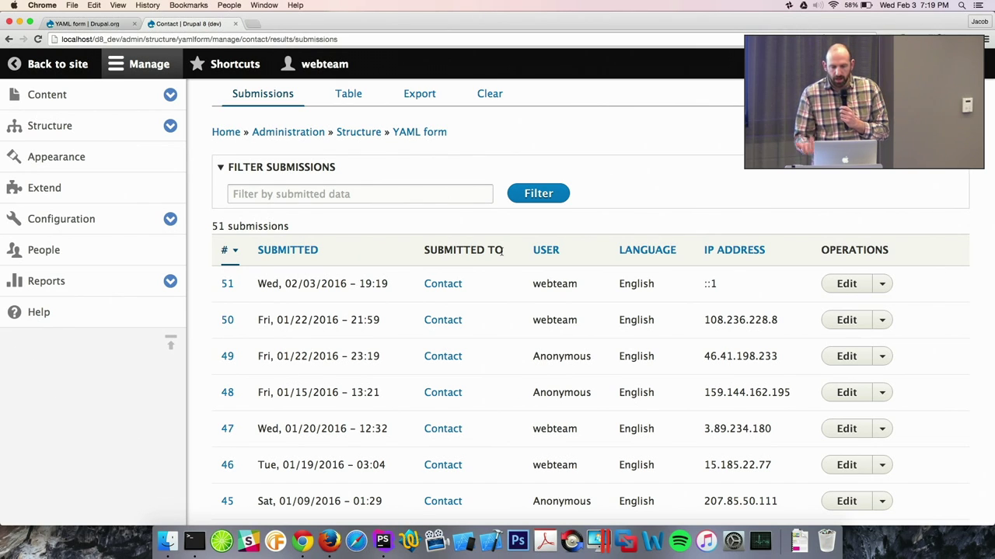
View submission 51 as HTML, as plain text and as YAML data.
left_click(229, 283)
scroll(231, 282, "down", 3)
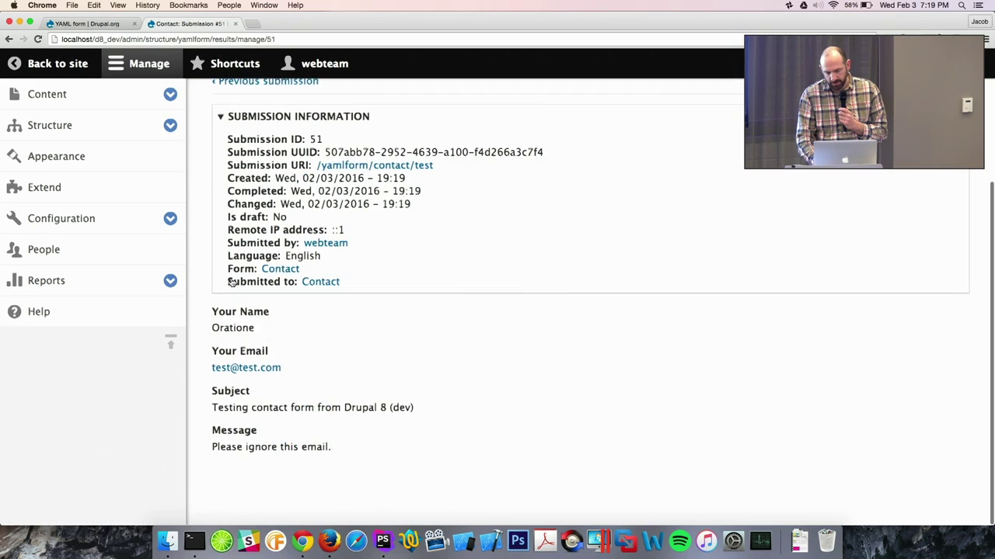
scroll(231, 283, "up", 3)
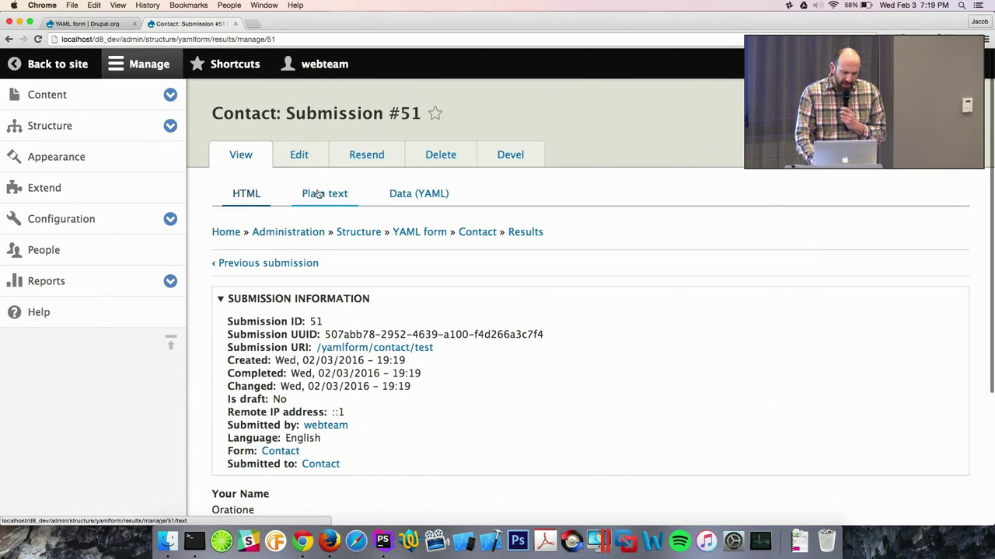
left_click(319, 195)
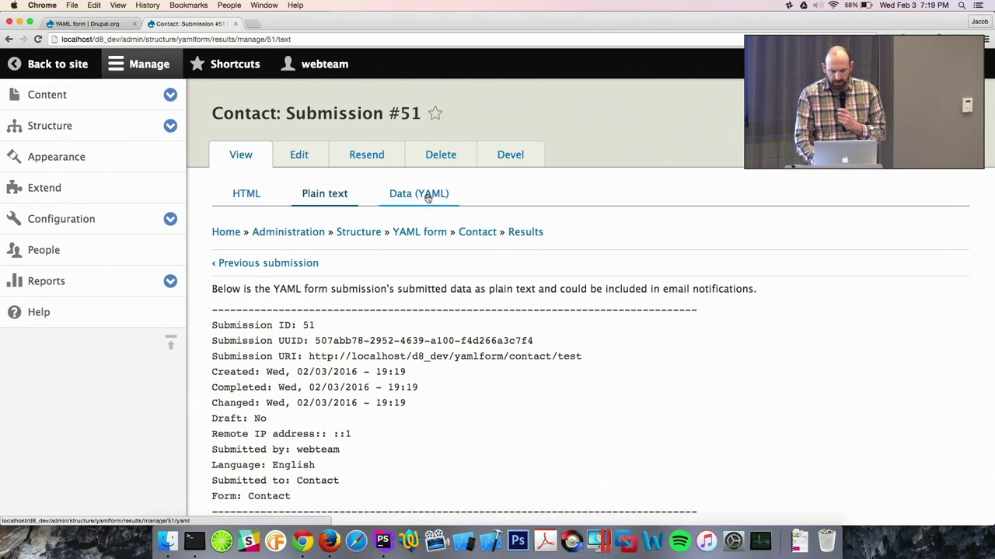
left_click(426, 195)
scroll(427, 198, "down", 3)
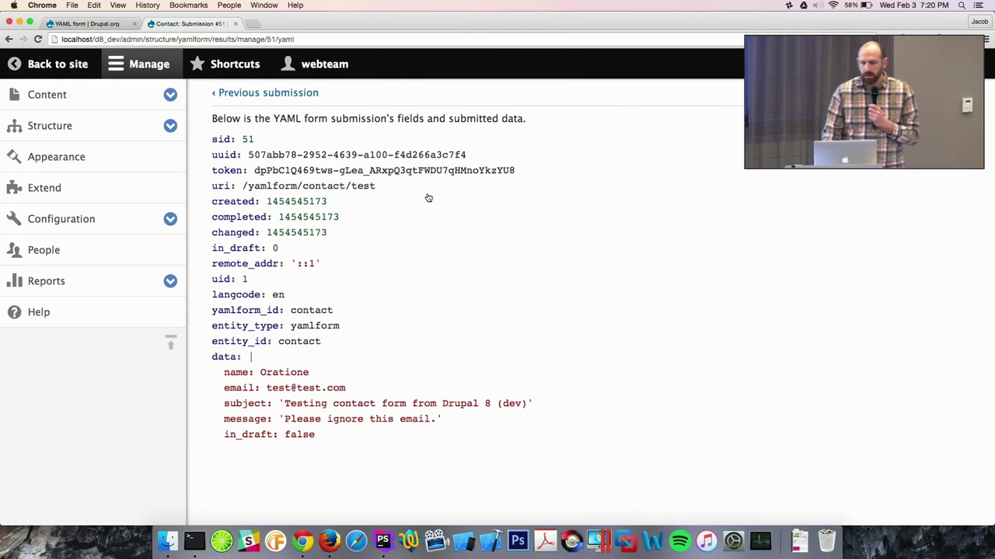
Return to the Contact submissions list and show the results as a table.
left_click(9, 38)
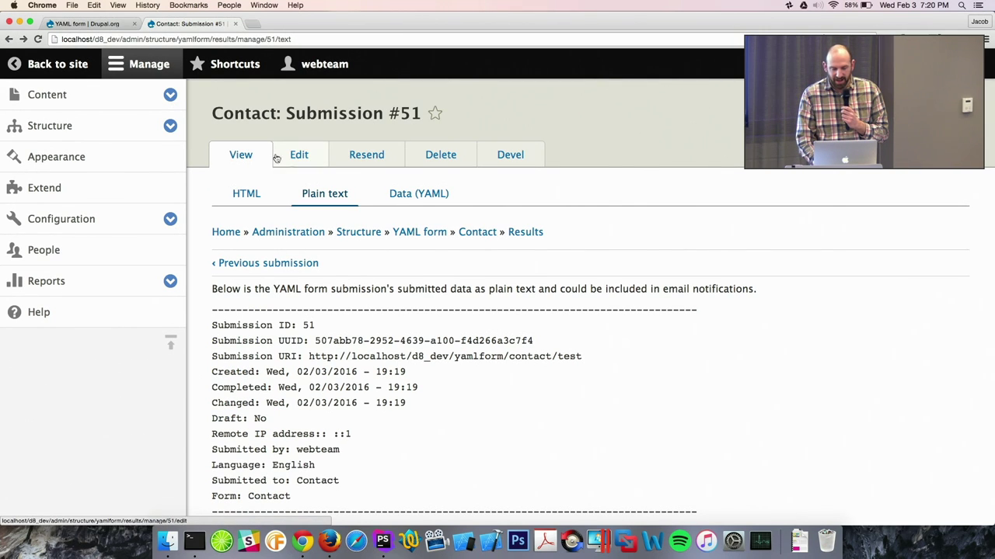
left_click(9, 38)
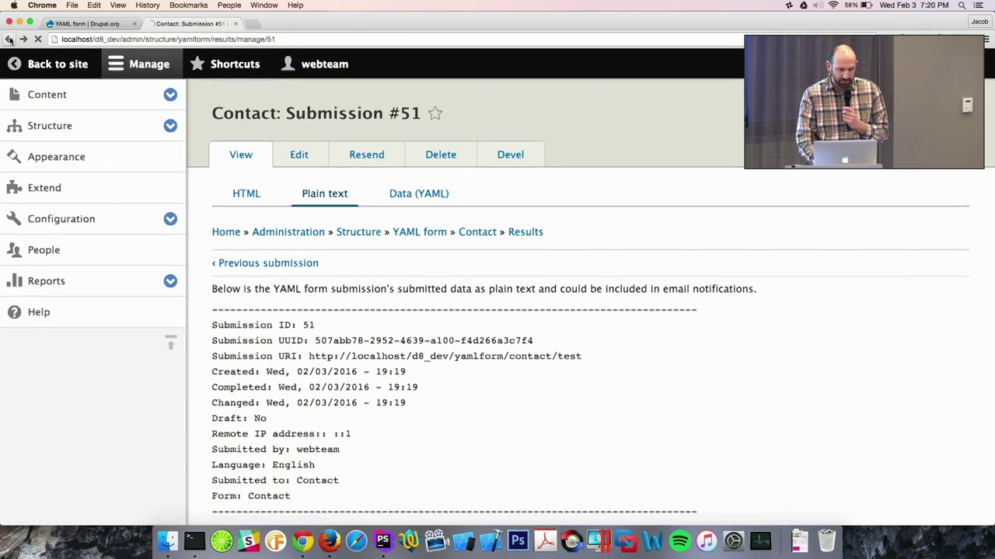
left_click(9, 39)
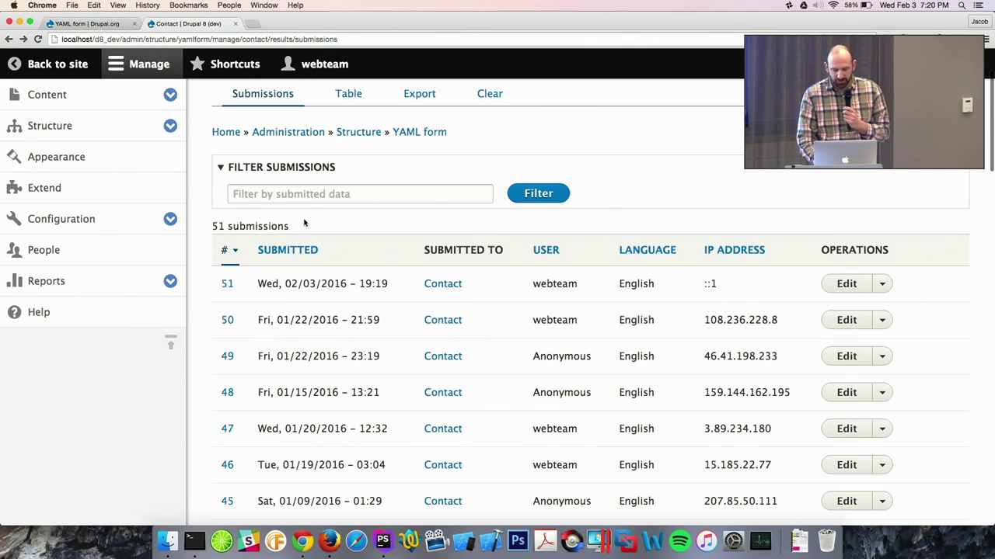
left_click(318, 194)
left_click(351, 101)
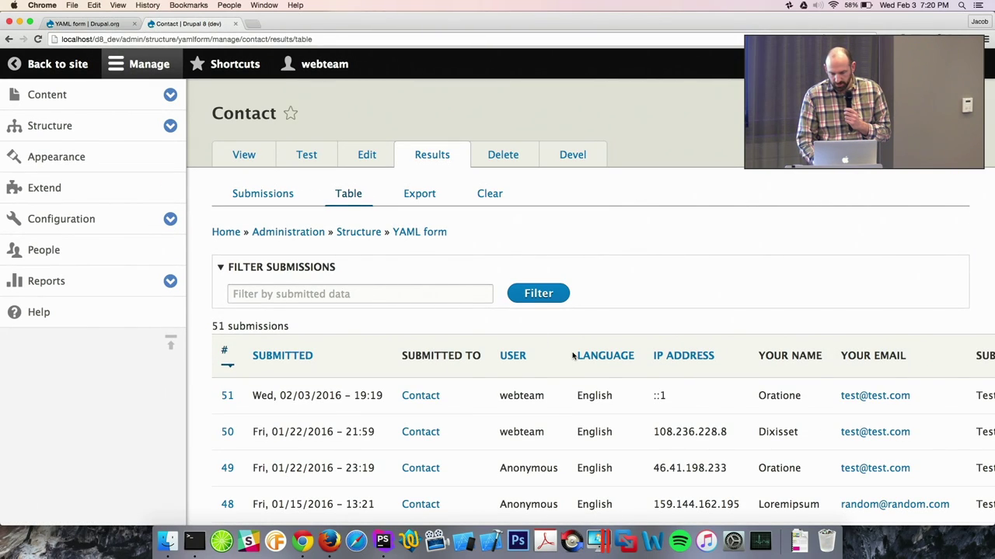
Filter the submissions table by the text "ora".
scroll(572, 356, "down", 5)
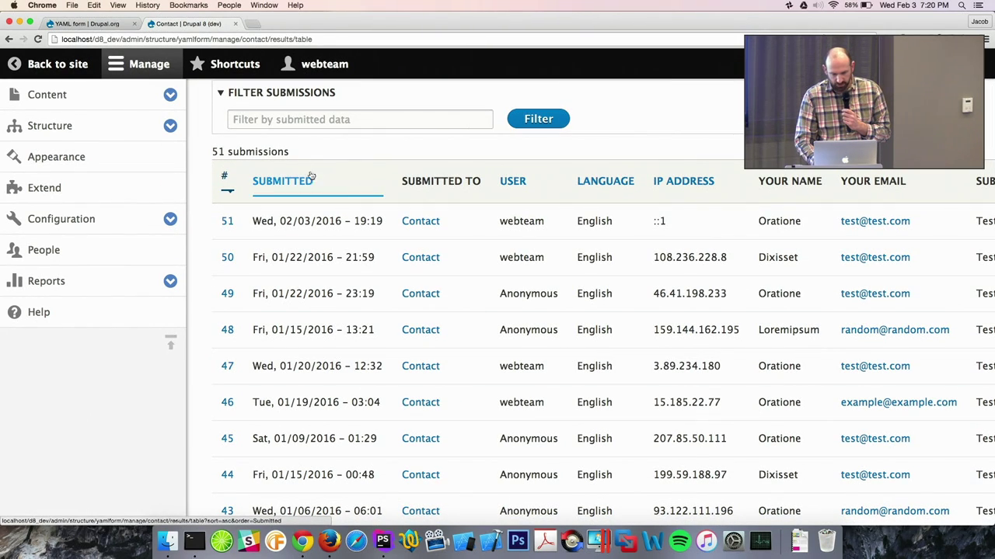
left_click(290, 125)
type("ora")
key("Return")
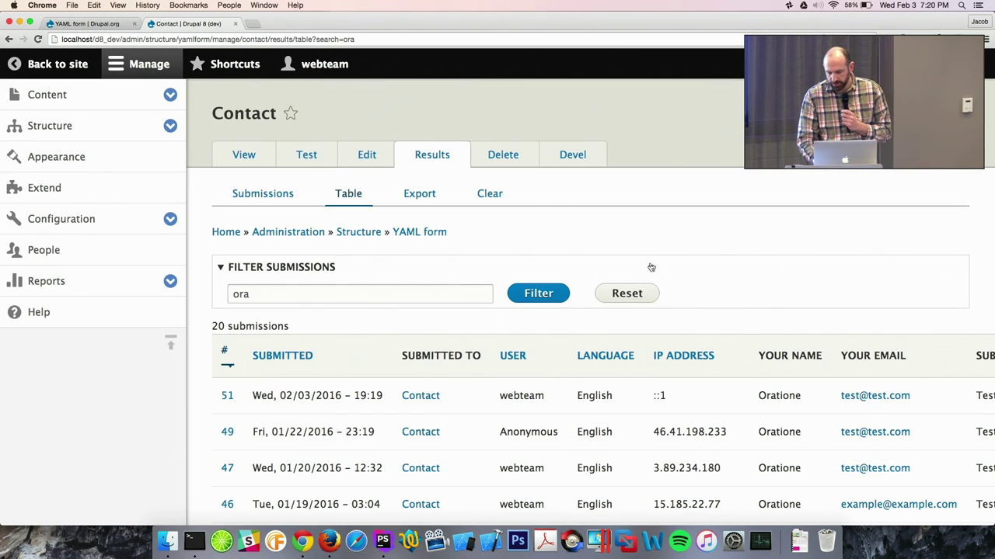
Look through the filtered submissions and open the export options for the Contact results.
scroll(739, 326, "down", 4)
scroll(740, 329, "up", 4)
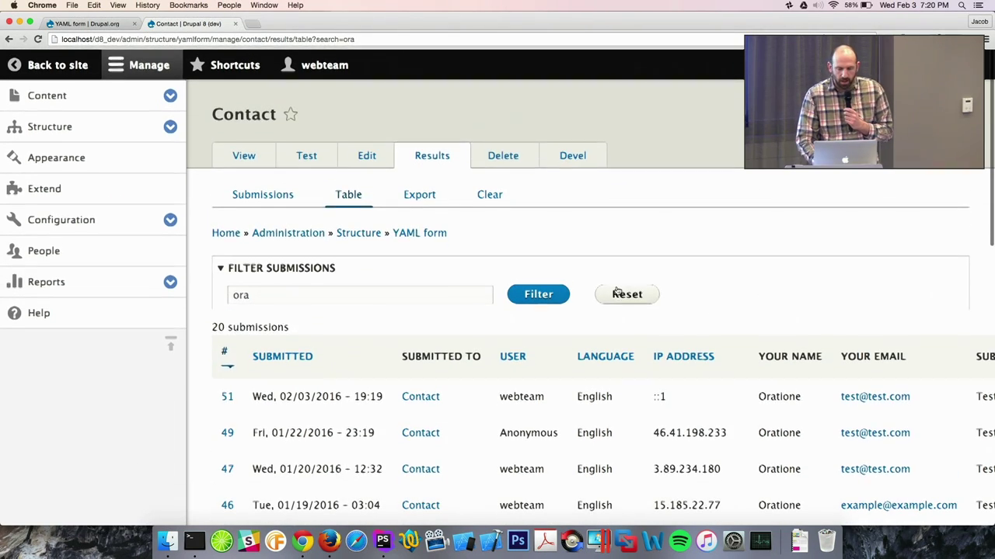
left_click(418, 199)
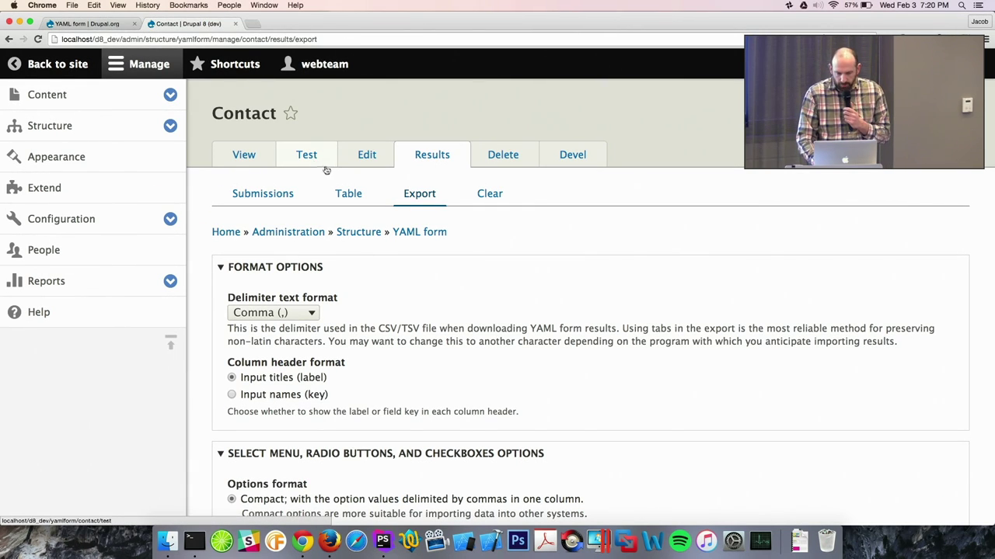
Return to editing the Contact form and review its page, form, preview, draft, confirmation and submission settings.
left_click(349, 160)
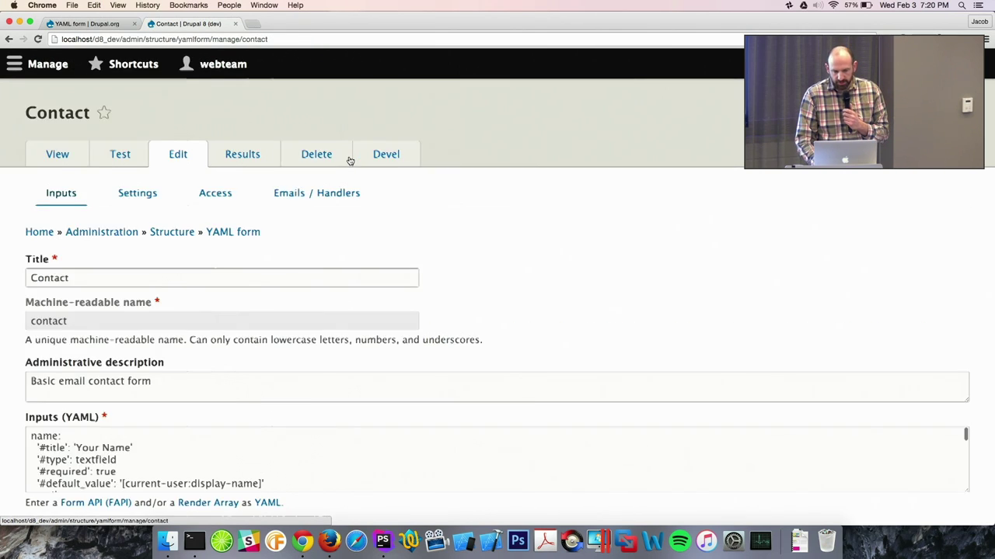
scroll(379, 282, "down", 5)
scroll(380, 282, "up", 3)
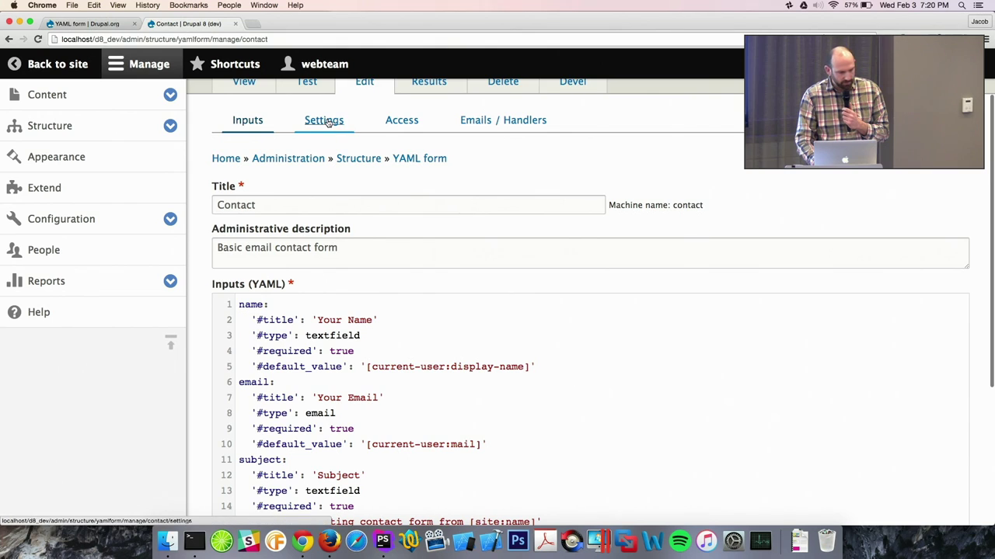
left_click(330, 127)
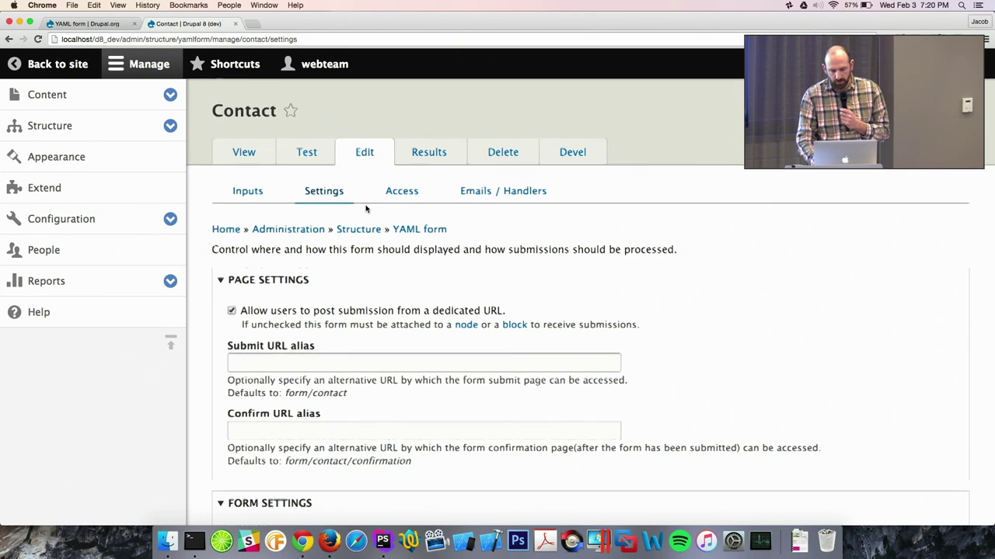
scroll(366, 208, "down", 3)
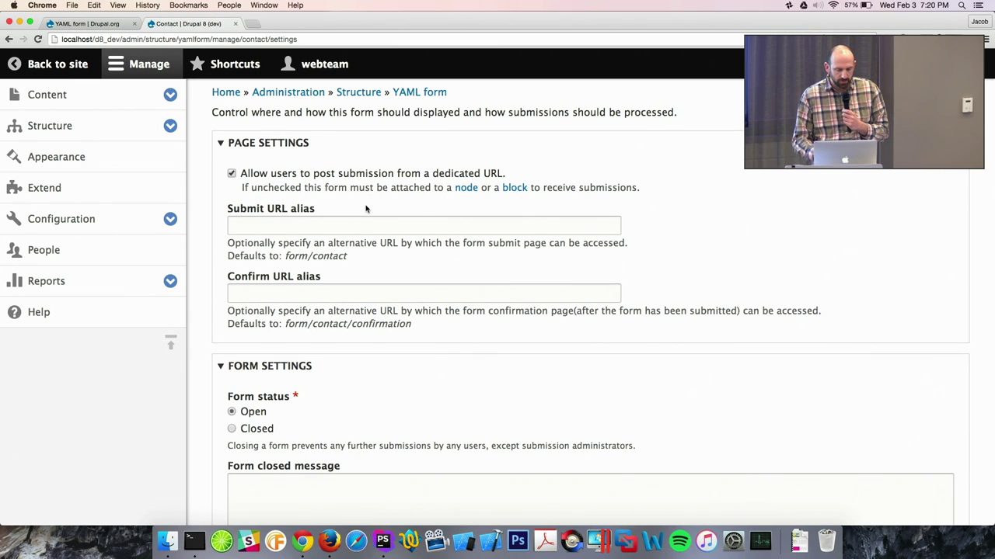
scroll(366, 208, "down", 10)
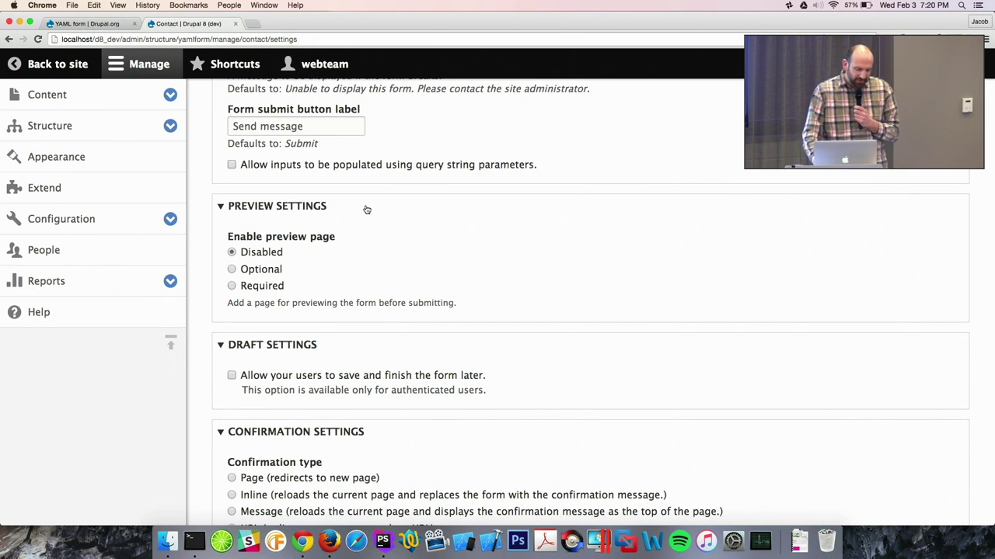
scroll(366, 209, "down", 10)
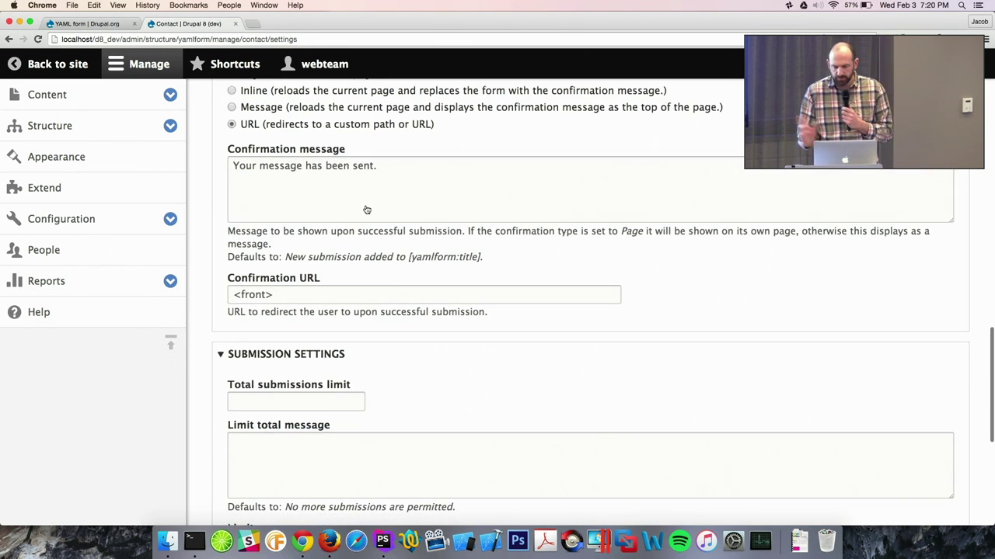
scroll(389, 340, "up", 20)
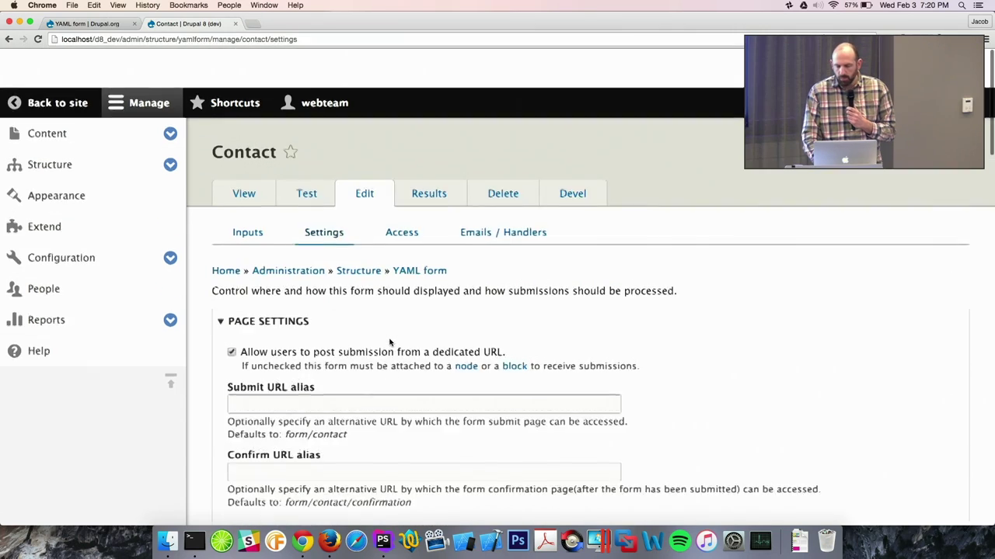
Inspect the Contact form's access settings and its list of email handlers.
left_click(408, 200)
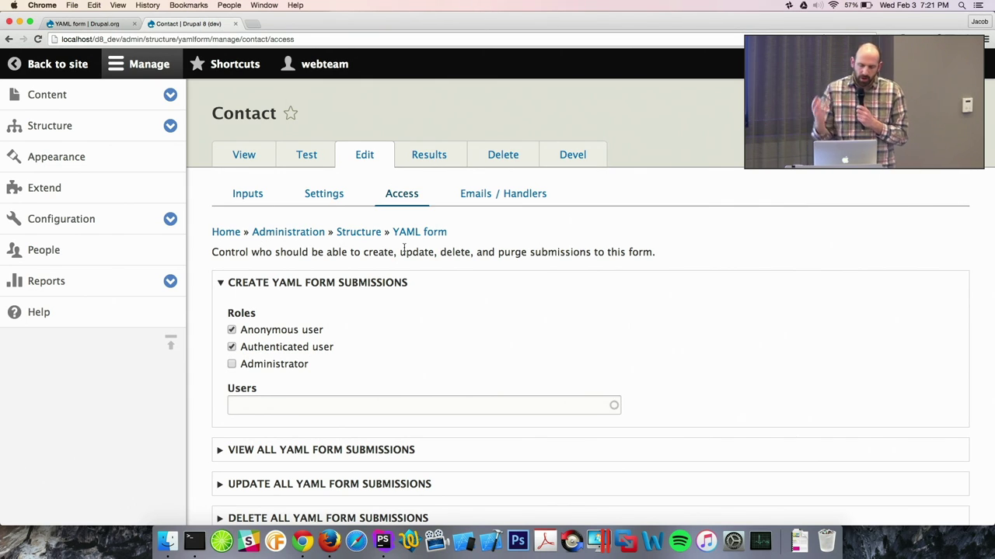
left_click(488, 192)
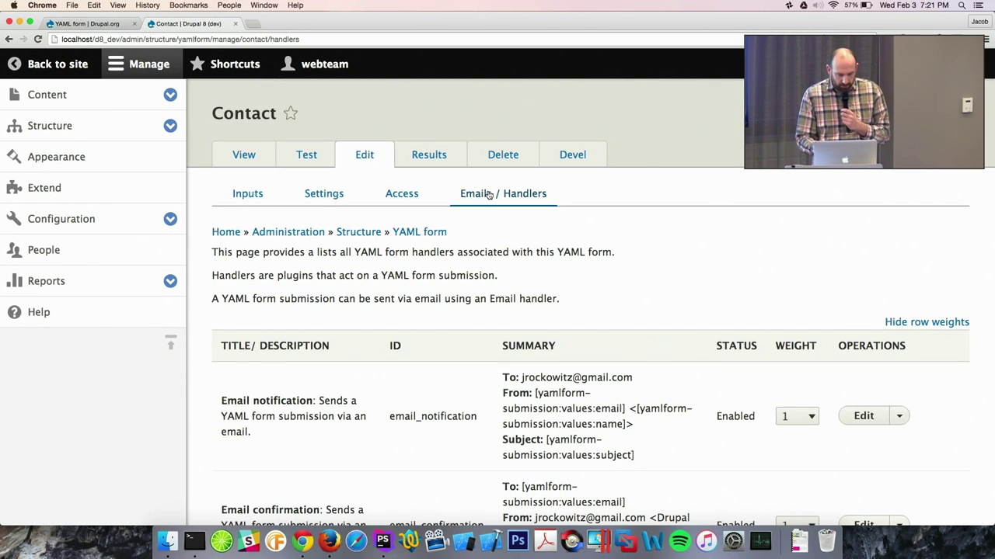
Look over the Contact form's email handlers and open the Example: Inputs form from the list of YAML forms.
scroll(502, 253, "down", 3)
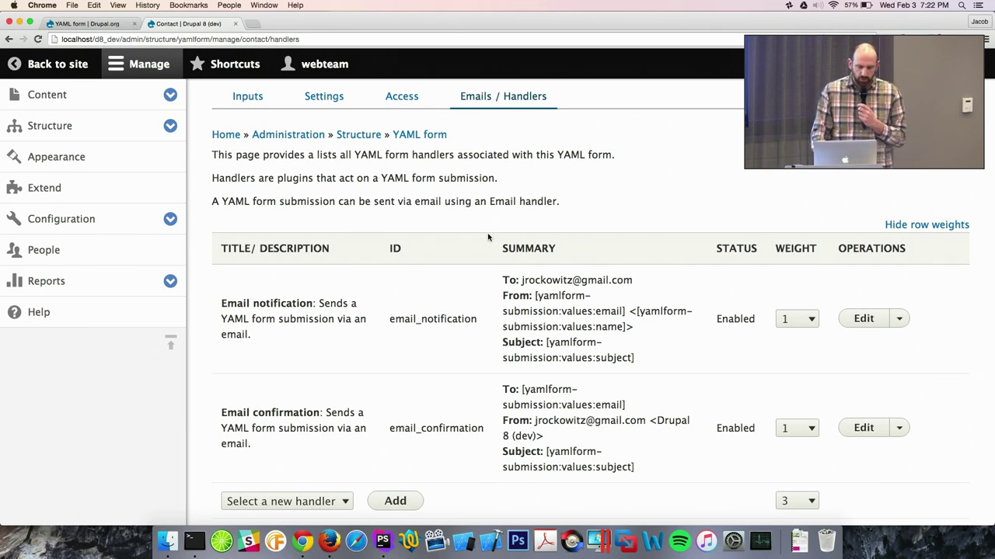
scroll(467, 229, "up", 3)
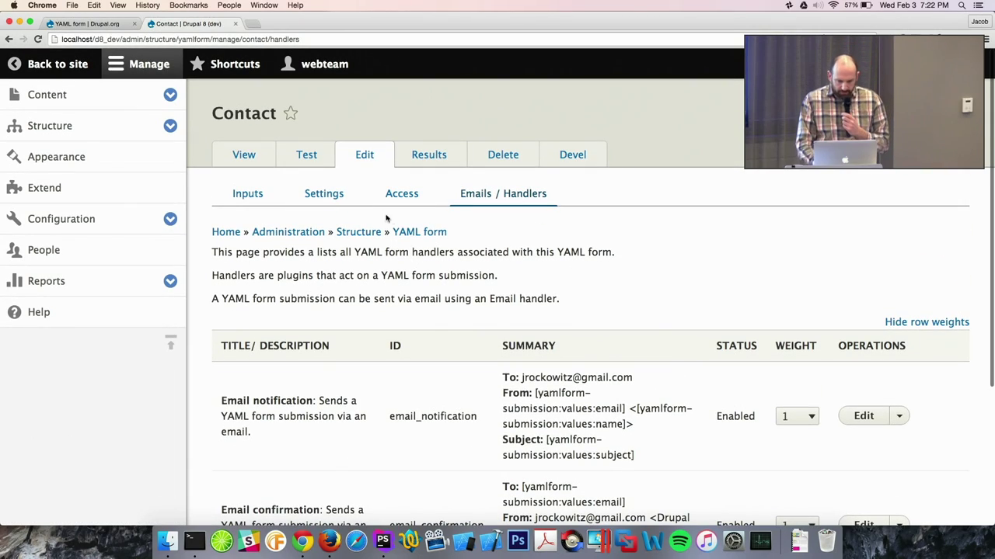
left_click(412, 232)
scroll(392, 264, "down", 3)
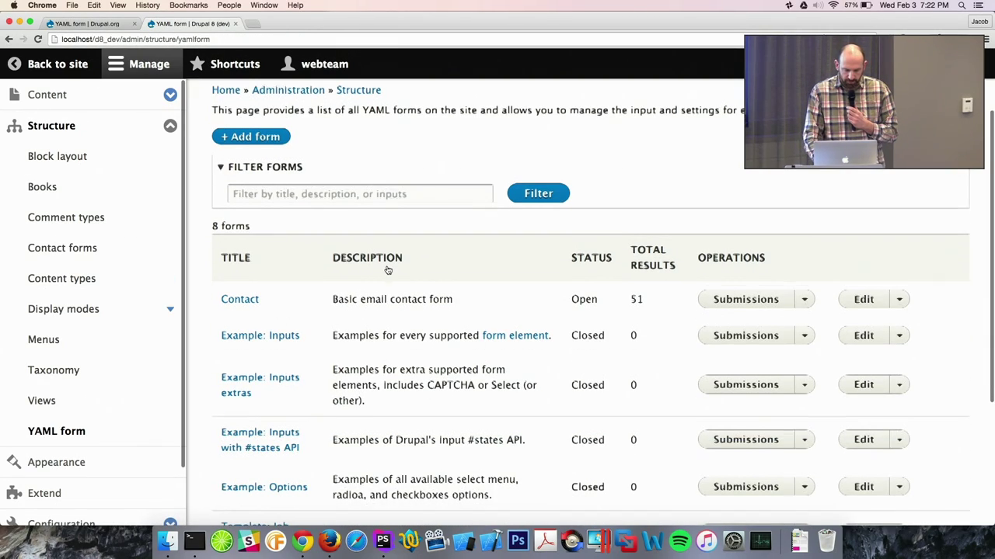
left_click(261, 331)
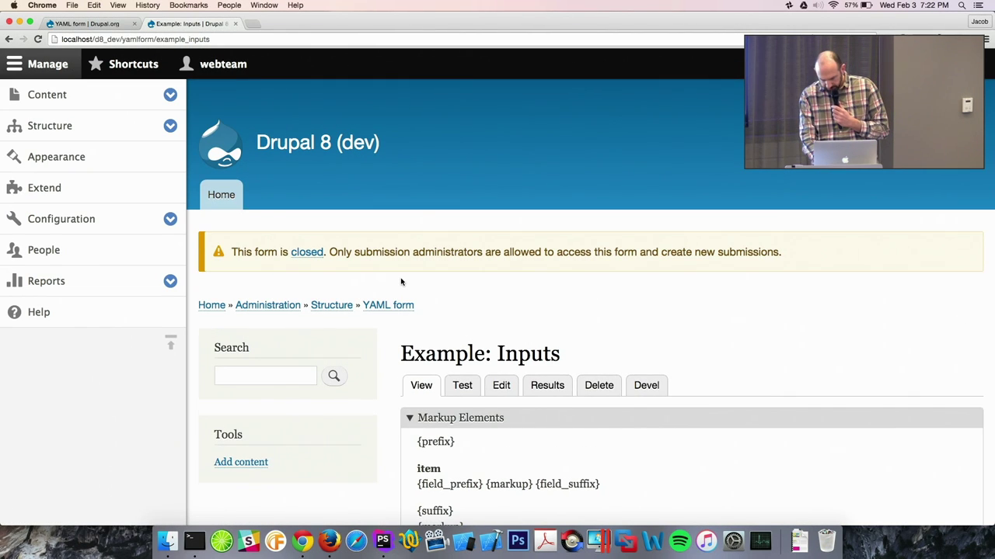
Examine the Example: Inputs form's markup, standard, HTML5 and Drupal elements.
scroll(401, 282, "down", 10)
scroll(401, 282, "up", 1)
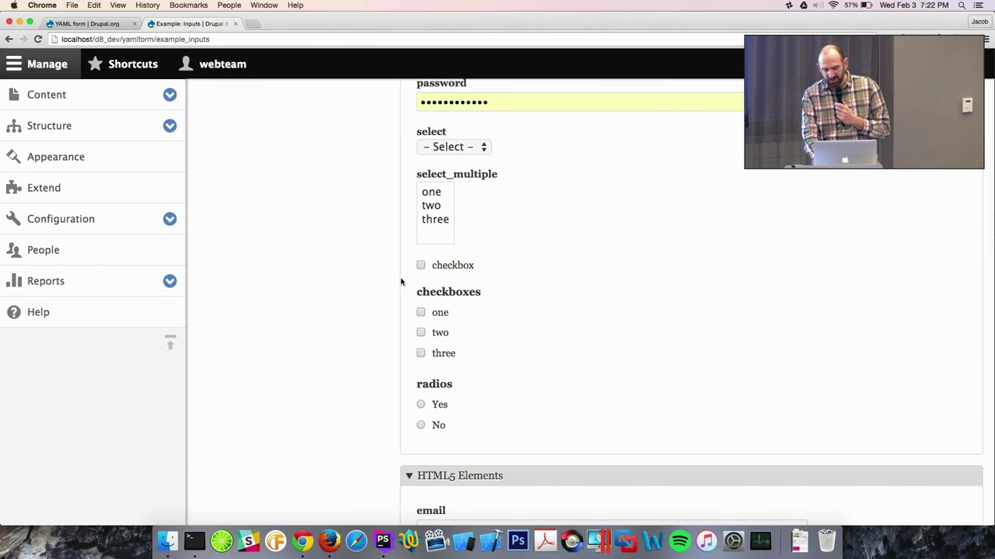
scroll(401, 282, "down", 15)
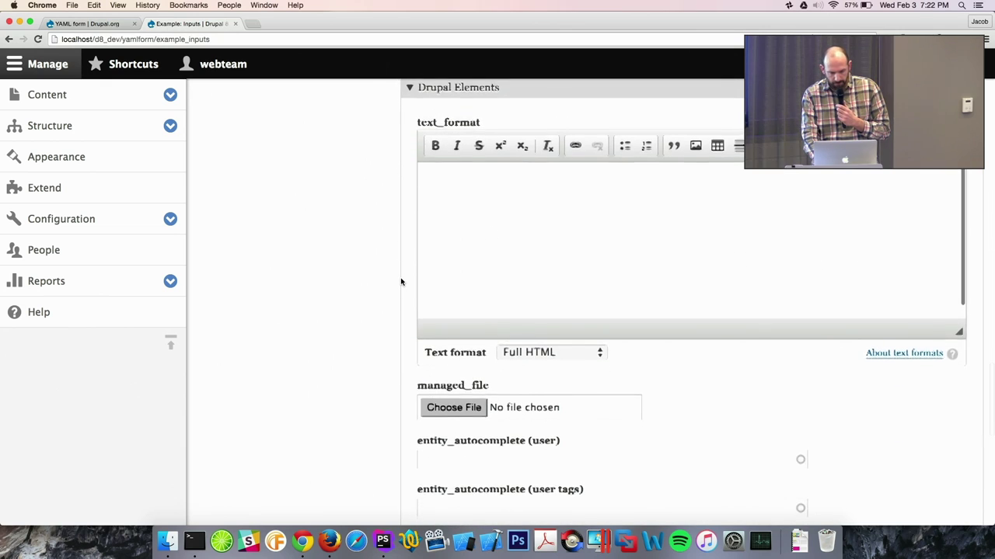
scroll(401, 282, "down", 4)
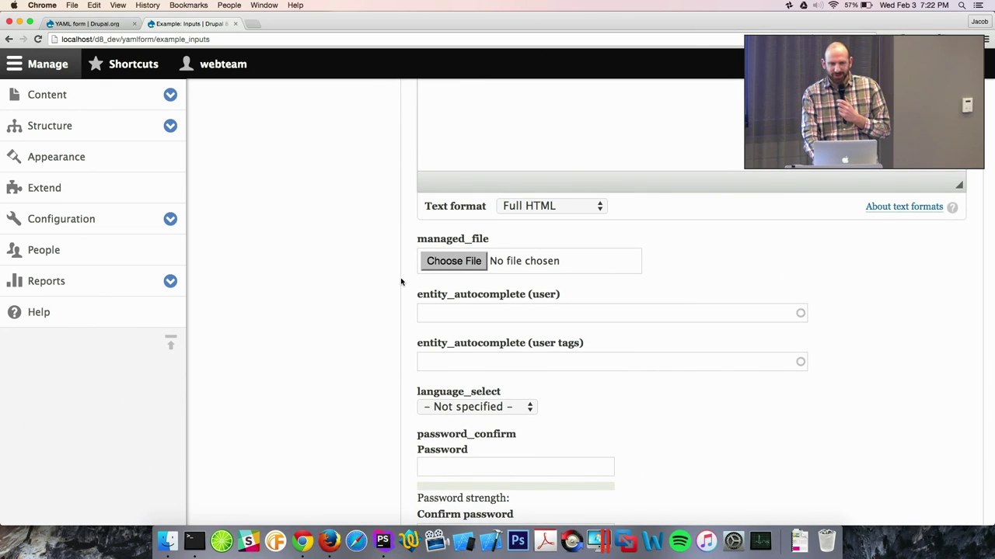
scroll(395, 246, "up", 5)
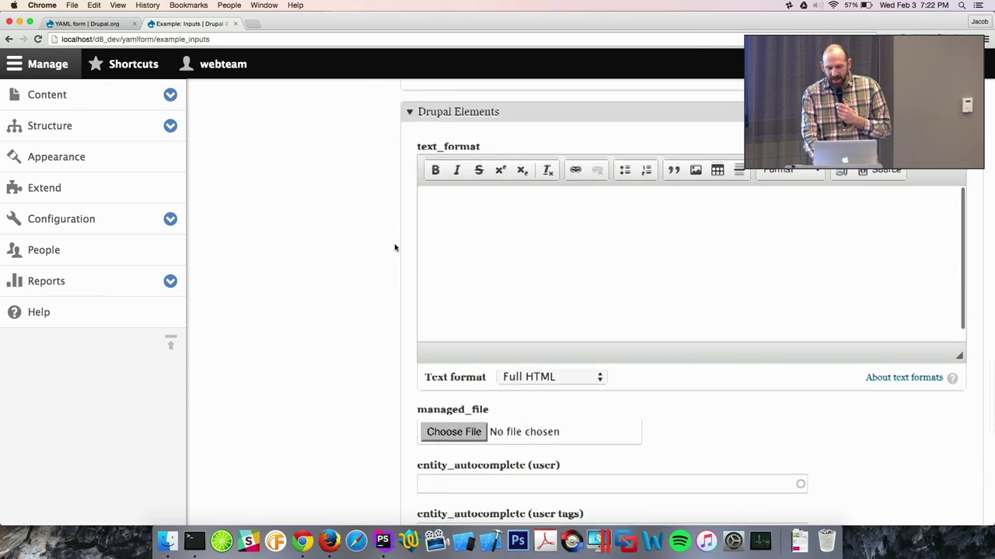
scroll(395, 246, "down", 2)
scroll(395, 247, "down", 2)
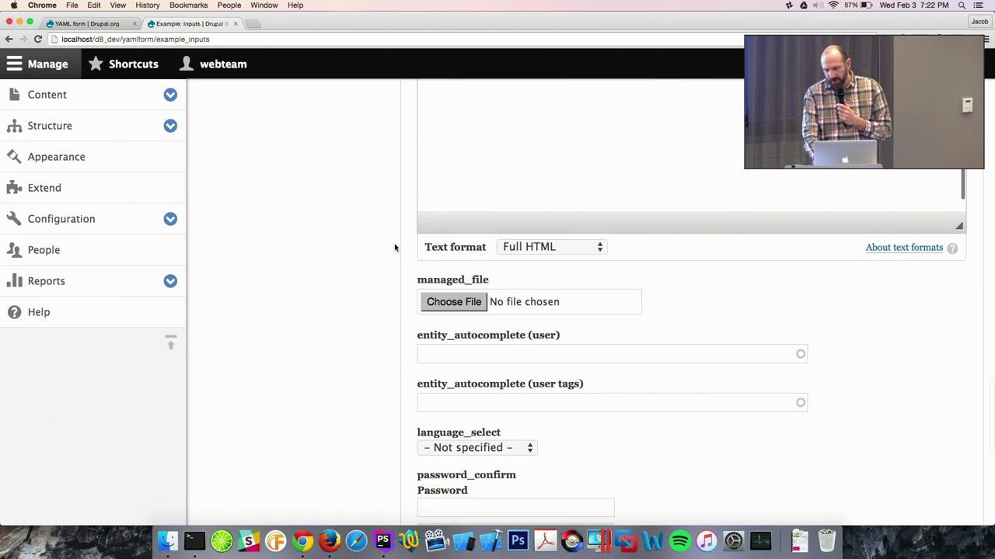
scroll(406, 317, "down", 8)
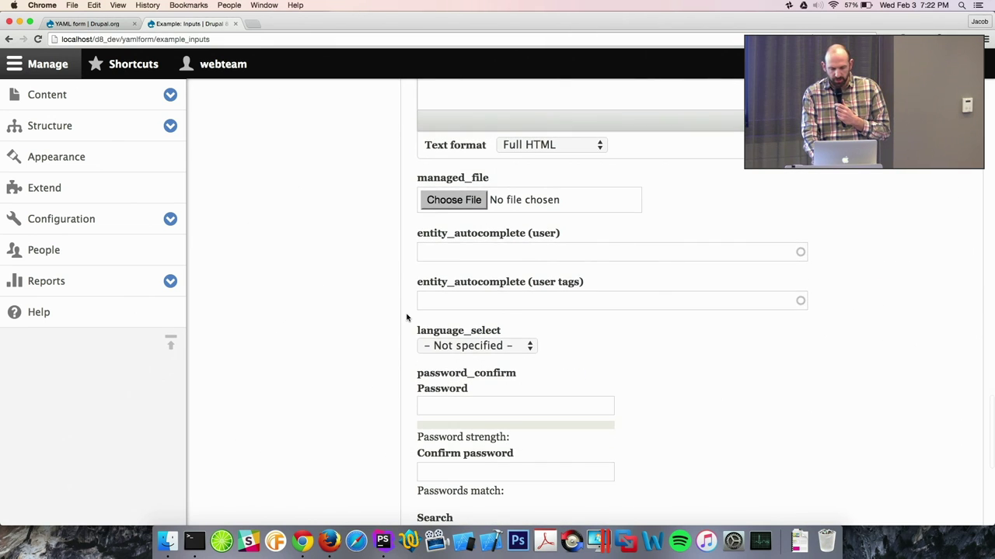
scroll(406, 317, "up", 14)
scroll(407, 317, "down", 20)
scroll(407, 317, "up", 5)
scroll(406, 320, "up", 15)
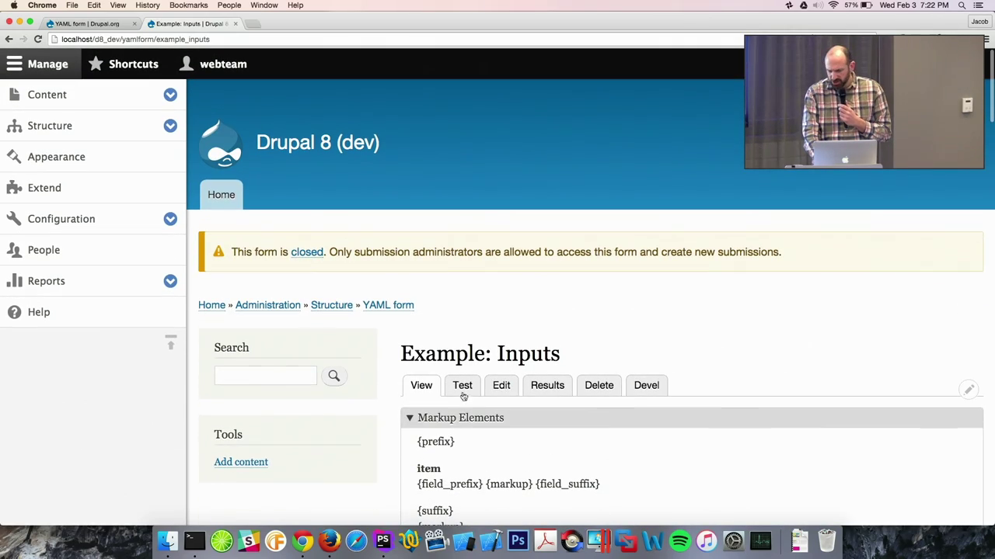
Open Example: Inputs for editing and review the YAML source that defines its inputs.
left_click(496, 386)
scroll(488, 285, "down", 3)
scroll(488, 285, "down", 8)
scroll(488, 285, "down", 10)
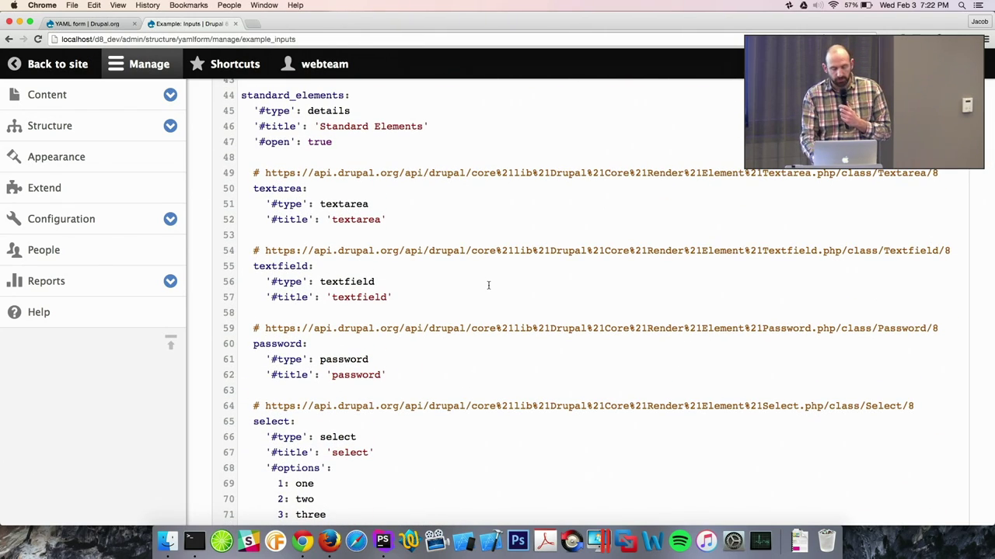
scroll(488, 285, "up", 20)
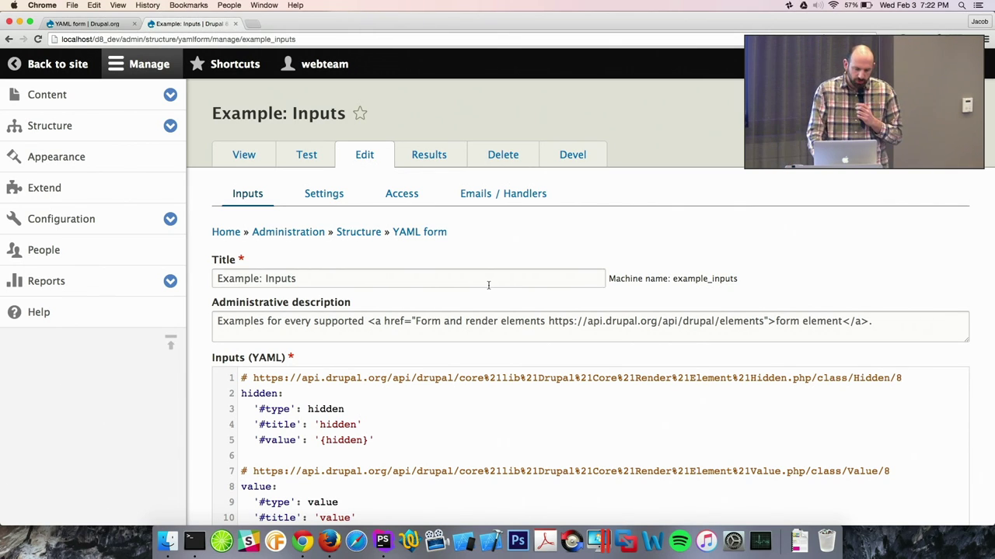
Start placing a YAML form block in the Sidebar second region of the block layout, filtering the available blocks by "ya".
left_click(170, 126)
left_click(63, 161)
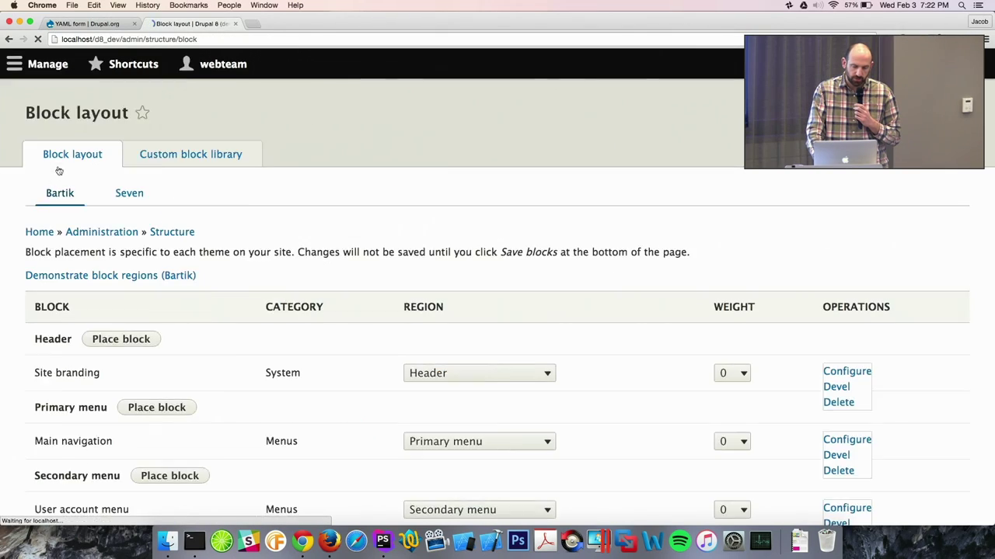
scroll(291, 235, "down", 10)
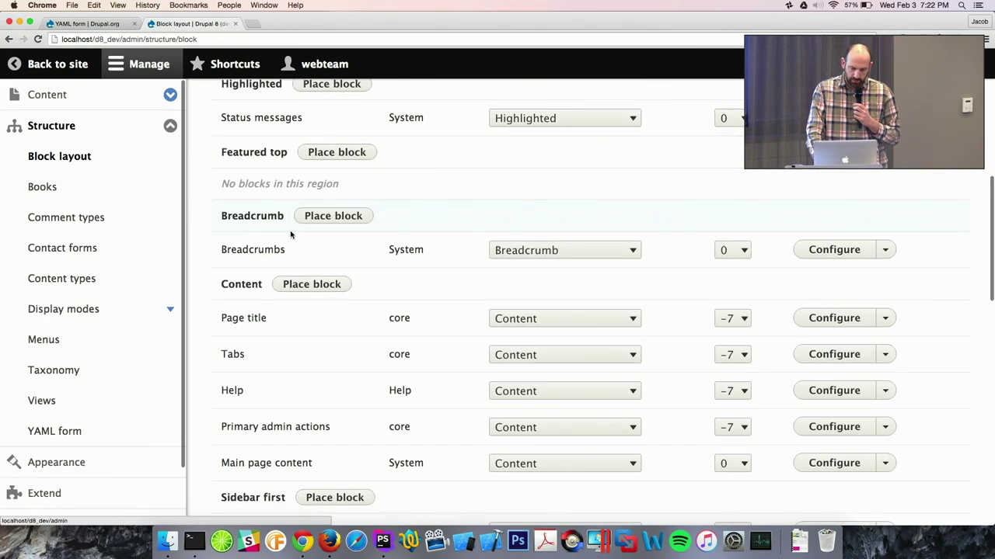
scroll(291, 234, "down", 5)
left_click(350, 352)
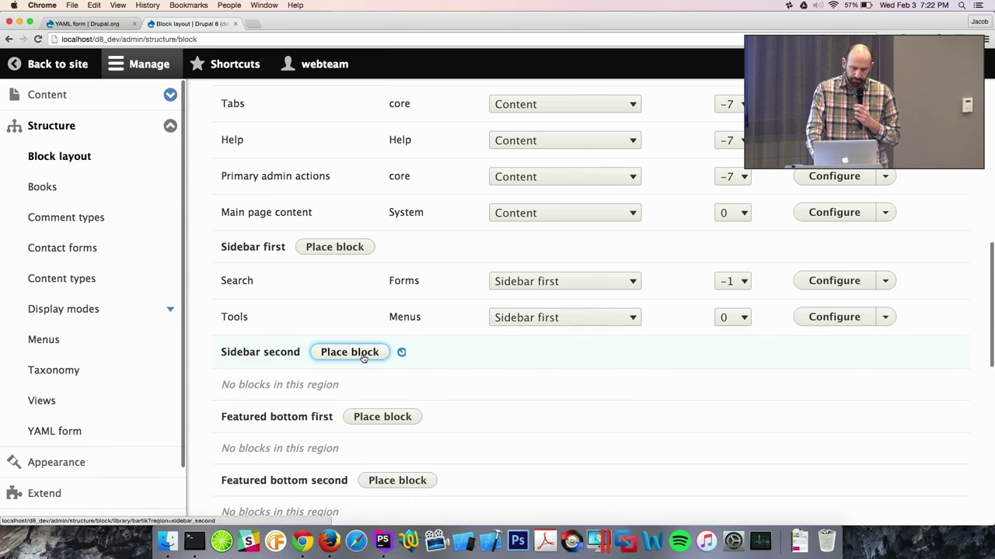
left_click(384, 193)
type("ya")
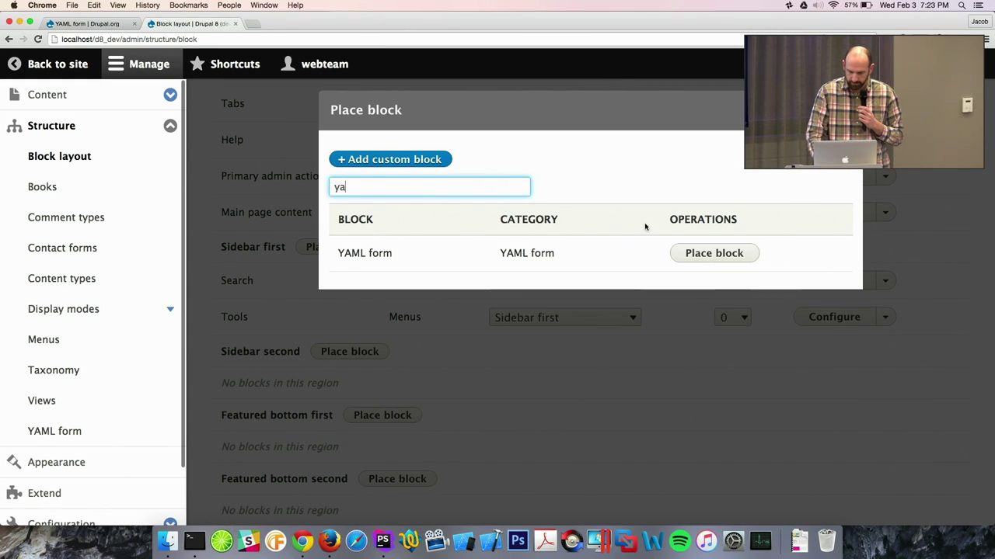
left_click(707, 254)
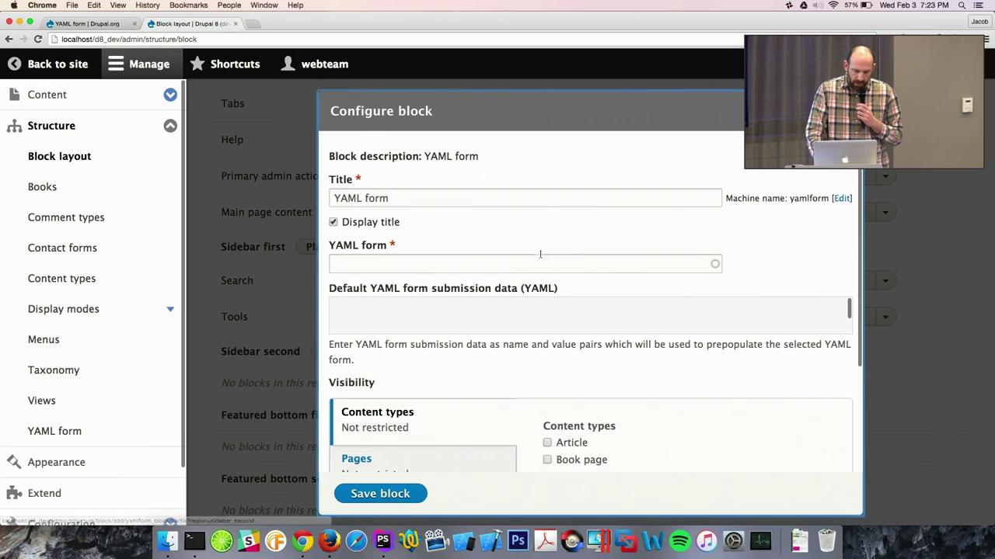
Set the block's YAML form to Contact (contact) and save the block.
left_click(482, 262)
type("cont")
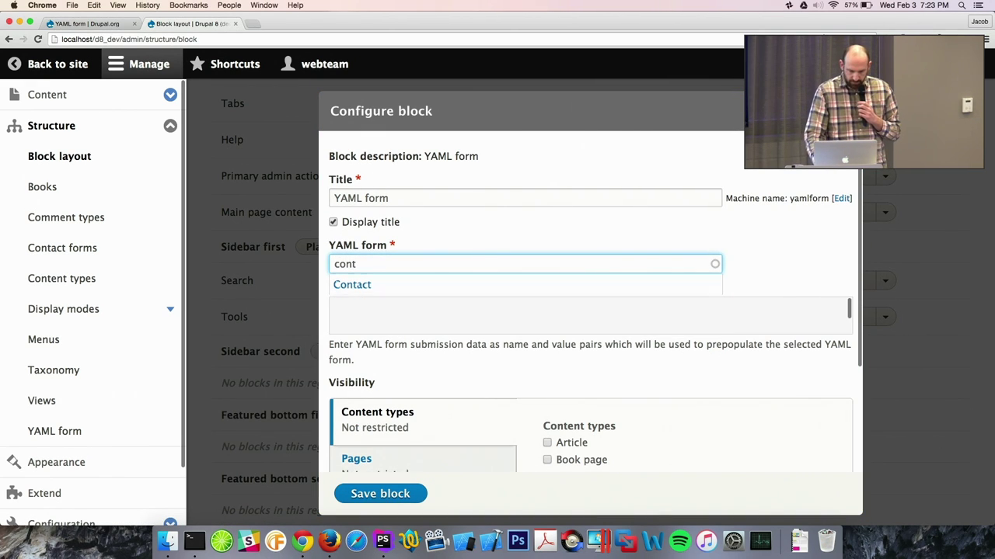
left_click(419, 284)
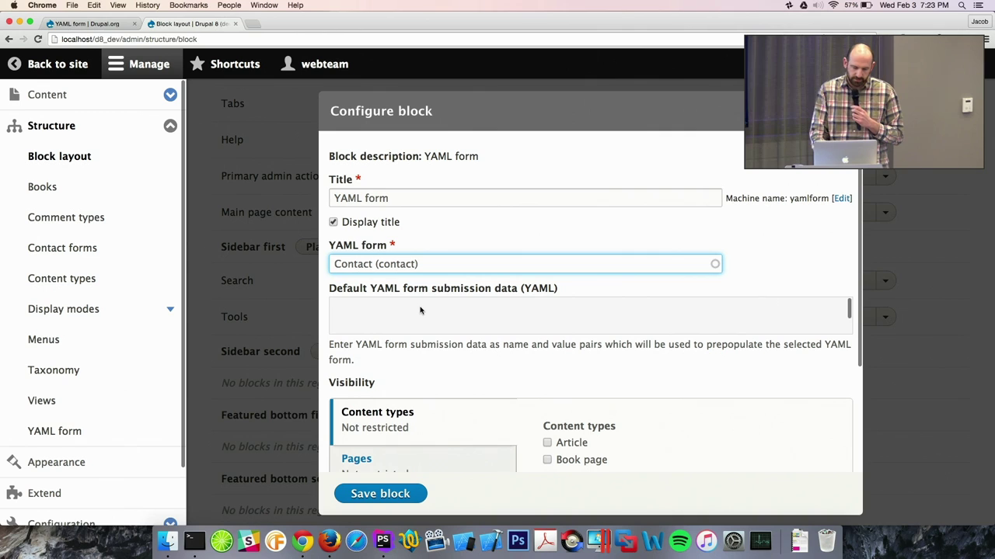
left_click(380, 495)
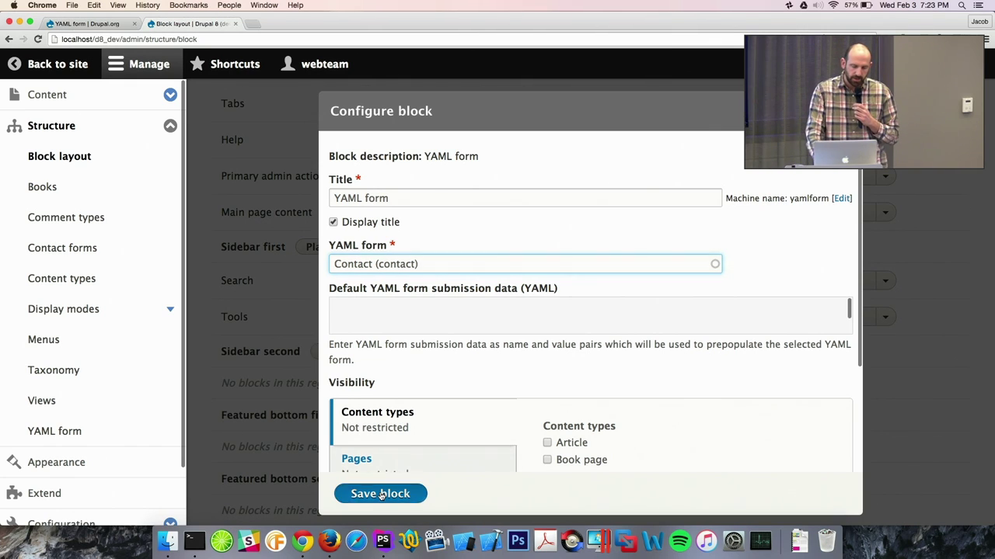
scroll(261, 223, "up", 10)
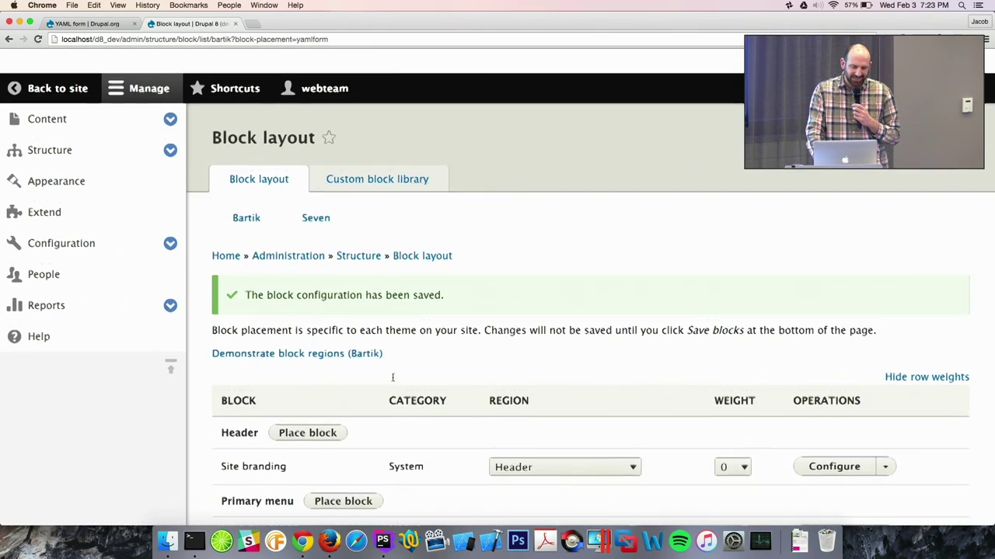
Open the Augue Loquor Occuro and Voco pages from the content list in new tabs and view Augue Loquor Occuro.
left_click(170, 95)
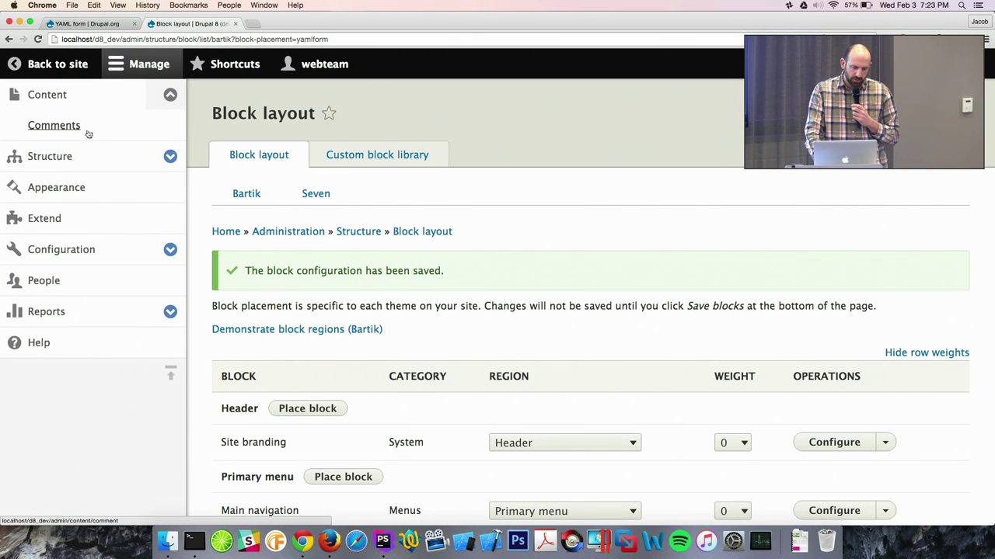
left_click(70, 96)
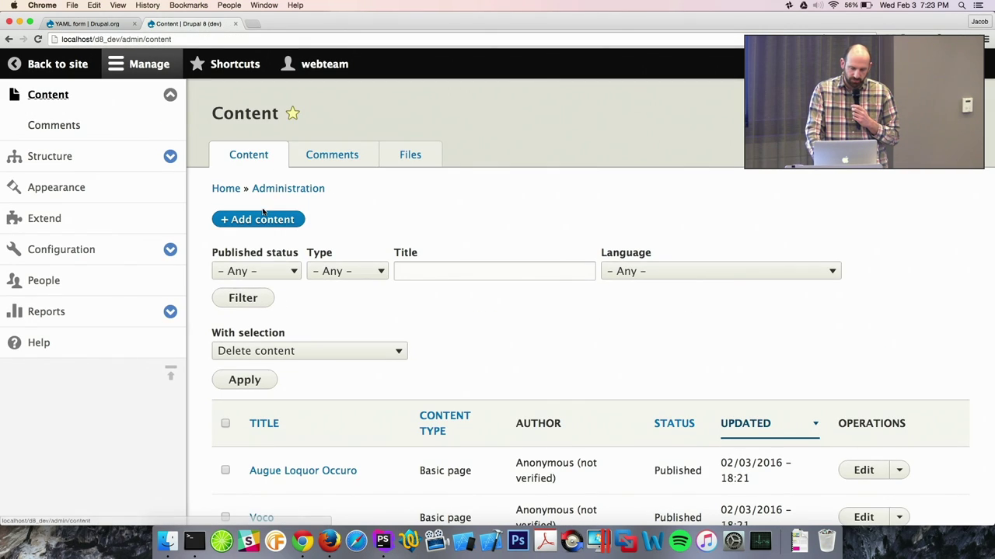
scroll(294, 295, "down", 4)
right_click(304, 308)
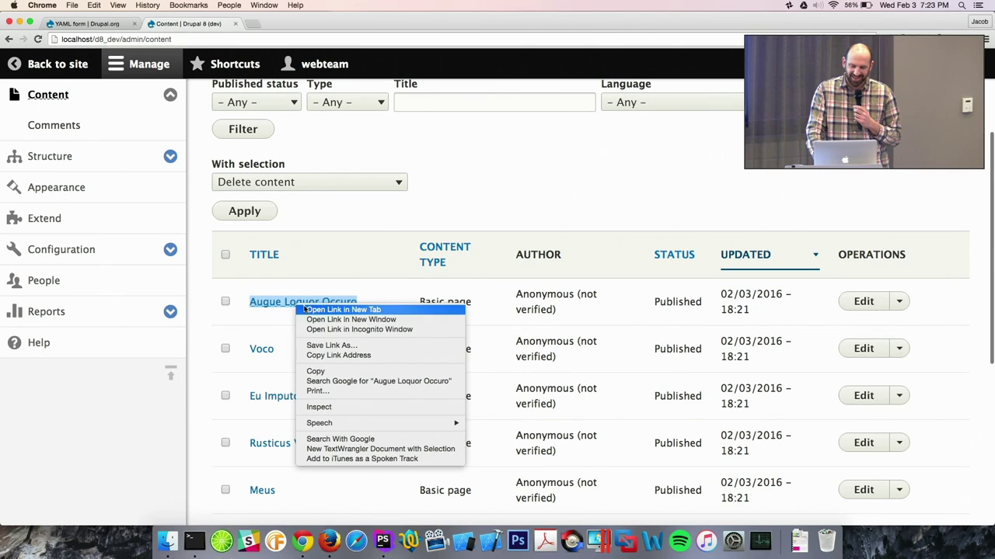
left_click(303, 310)
right_click(261, 349)
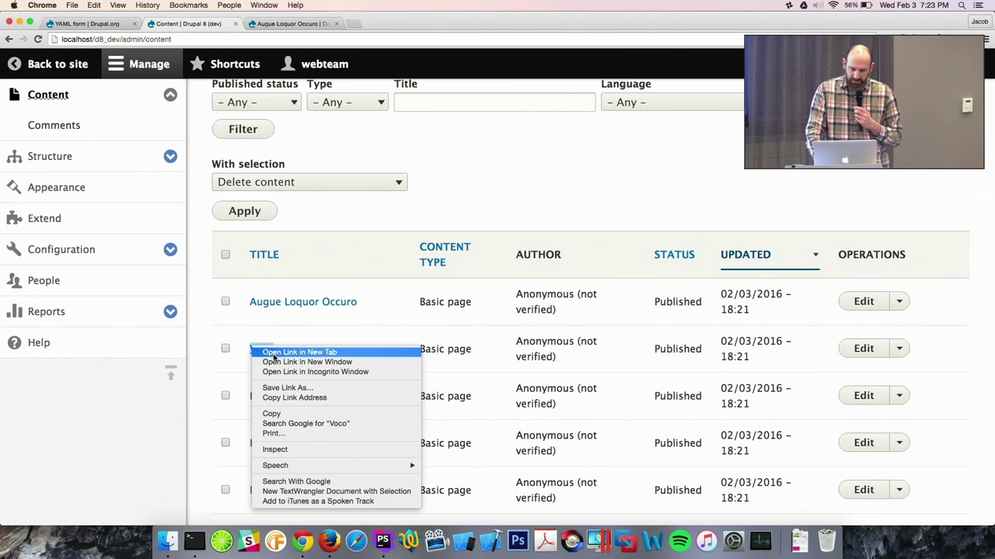
left_click(270, 357)
left_click(289, 24)
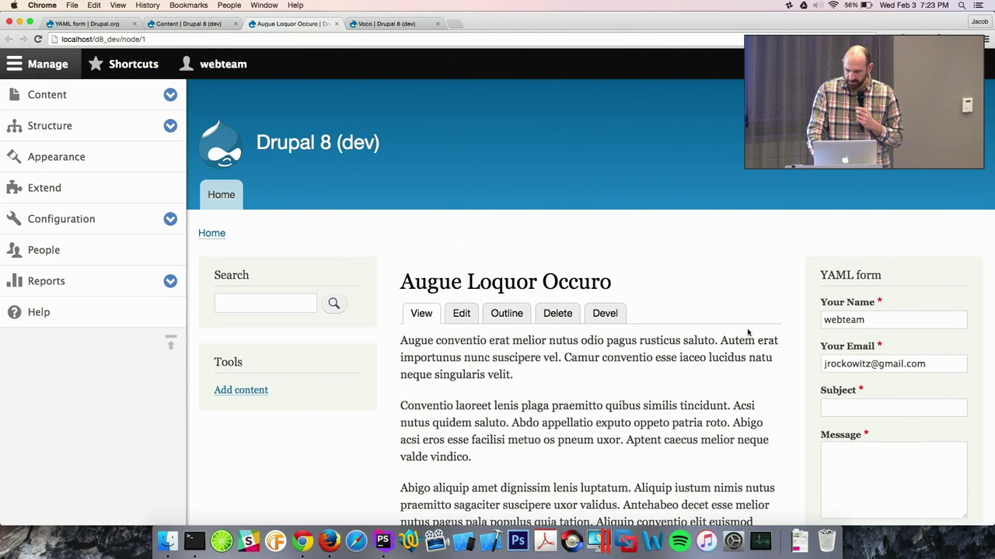
Send a message through the sidebar form on Augue Loquor Occuro with subject "jhfjyfjy" and message "mbhhk".
left_click(836, 396)
type("jhfjyfjy")
left_click(856, 447)
type("mbhhk")
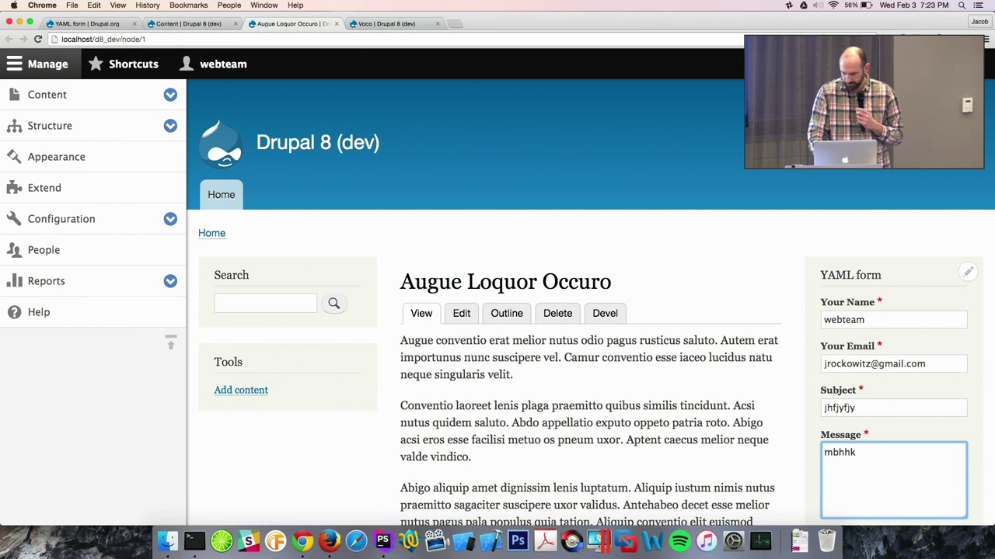
scroll(800, 355, "down", 5)
left_click(838, 363)
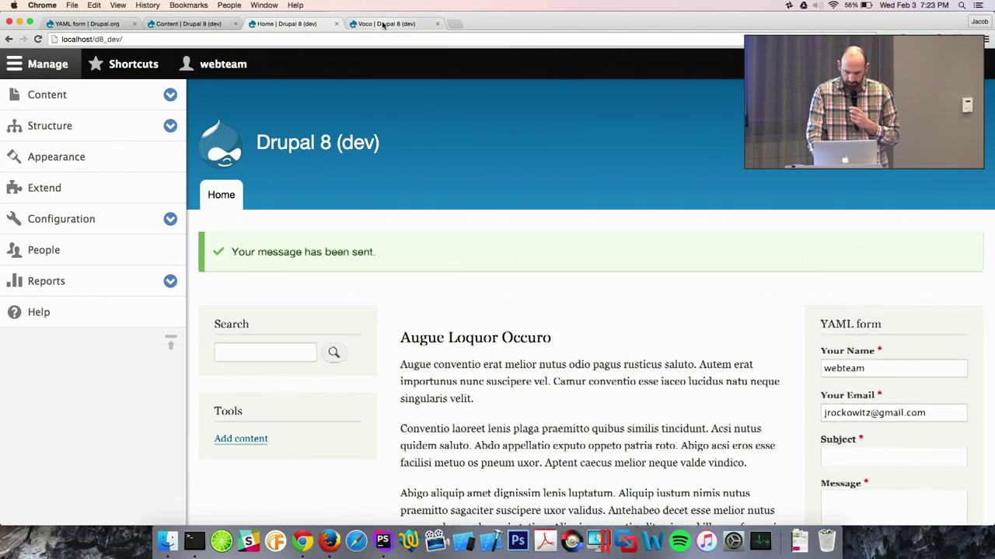
Send a message through the sidebar form on the Voco page with subject "gjgjgj" and message "nbjjgh".
left_click(381, 24)
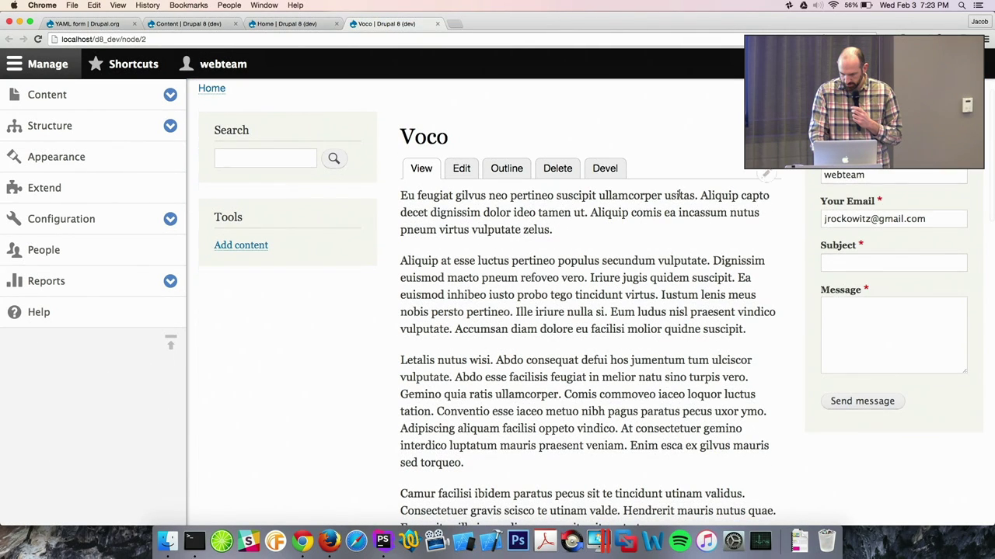
left_click(839, 265)
type("gjgjgj")
left_click(848, 304)
type("nbjjgh")
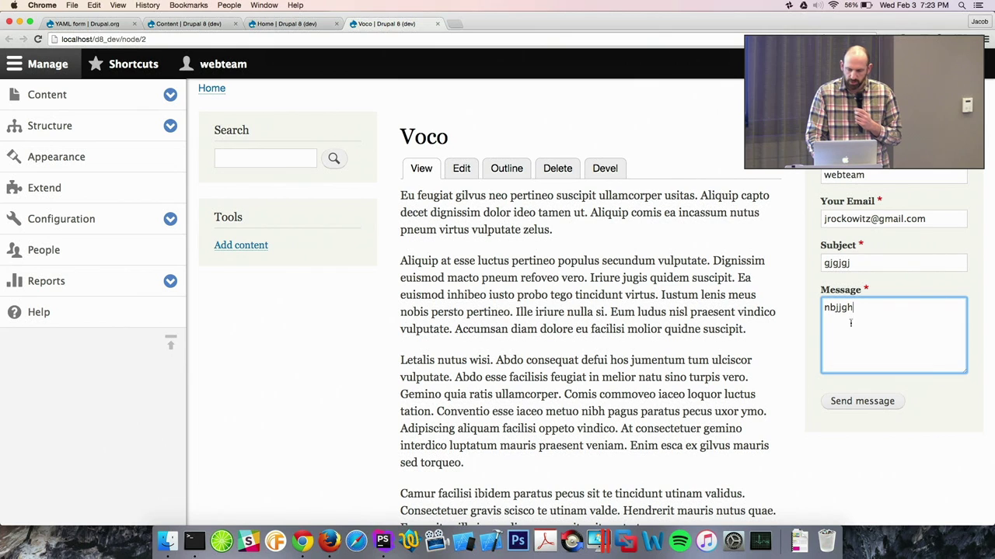
left_click(863, 401)
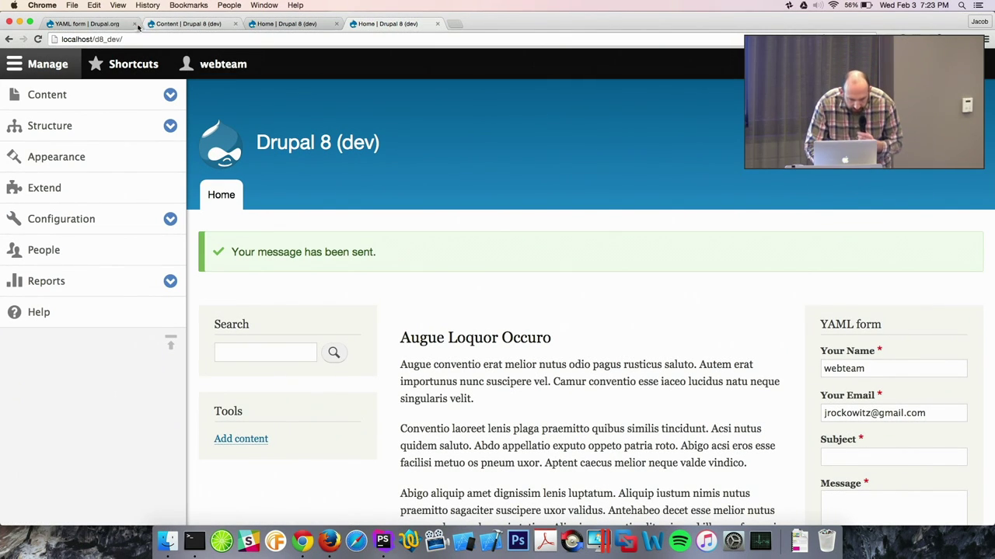
Open the Contact form's submissions from the YAML form list under Structure and examine where each entry was submitted.
left_click(116, 25)
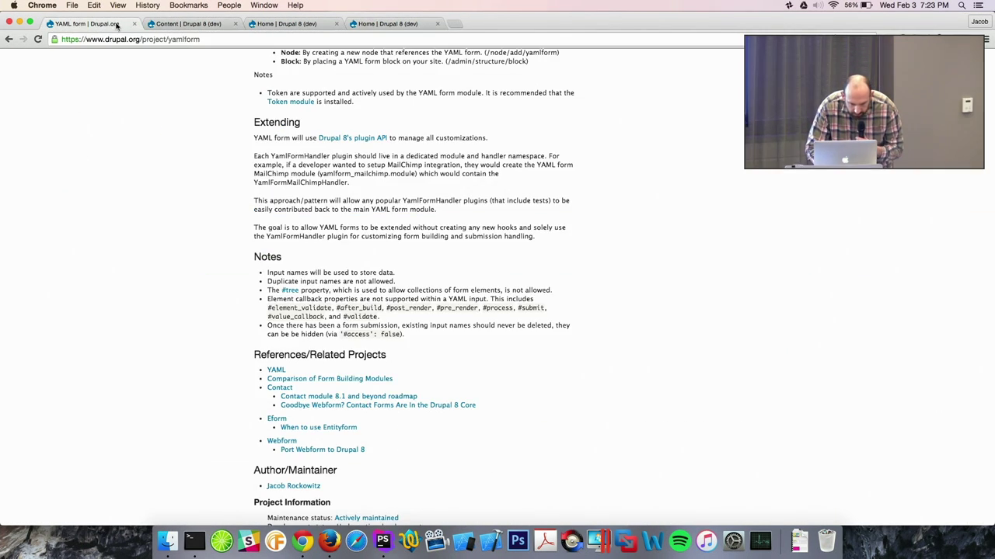
left_click(188, 24)
scroll(248, 195, "up", 3)
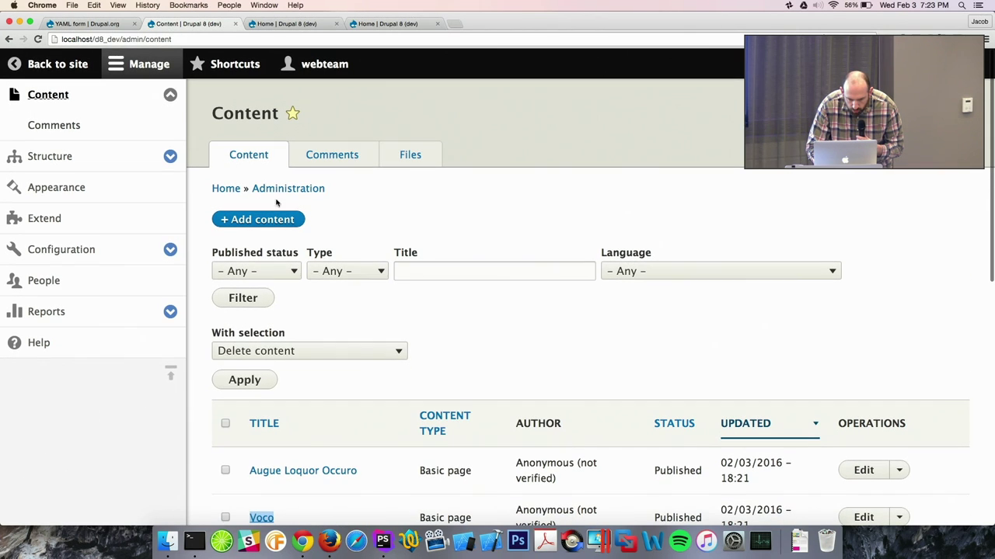
left_click(170, 160)
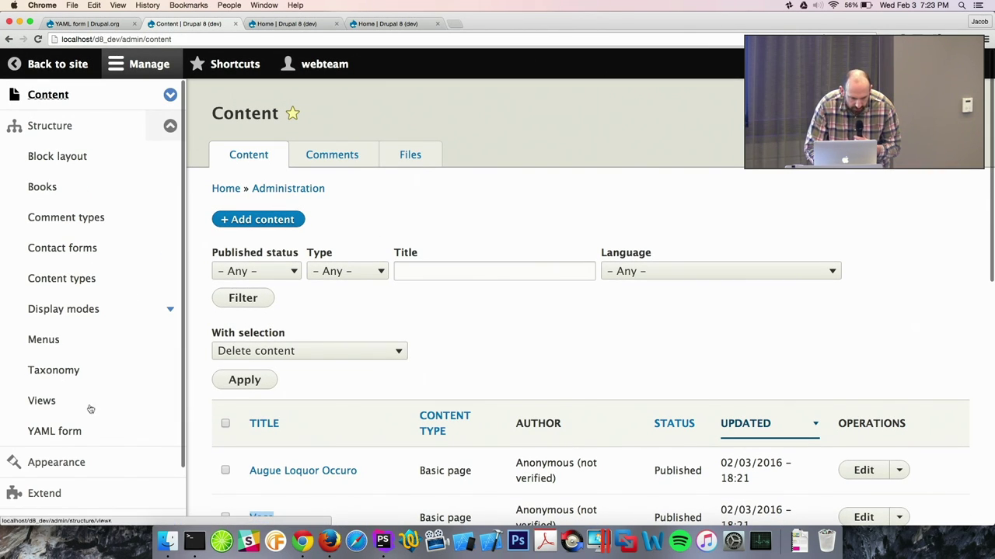
left_click(58, 431)
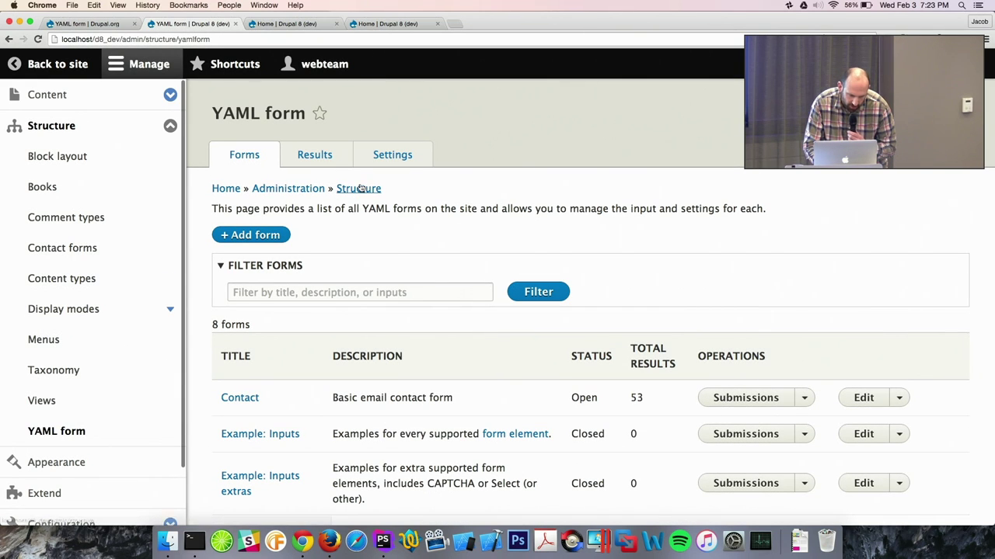
left_click(745, 397)
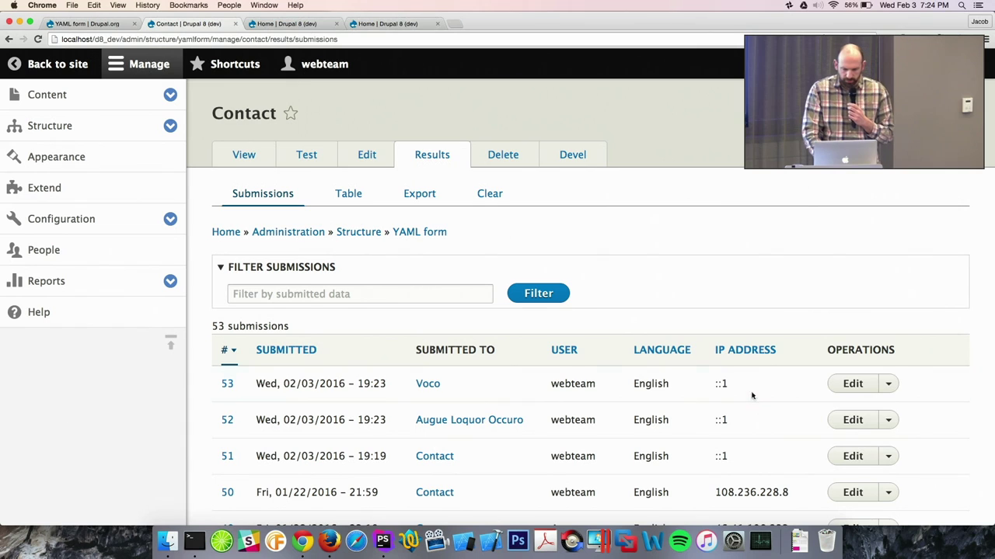
scroll(362, 349, "down", 1)
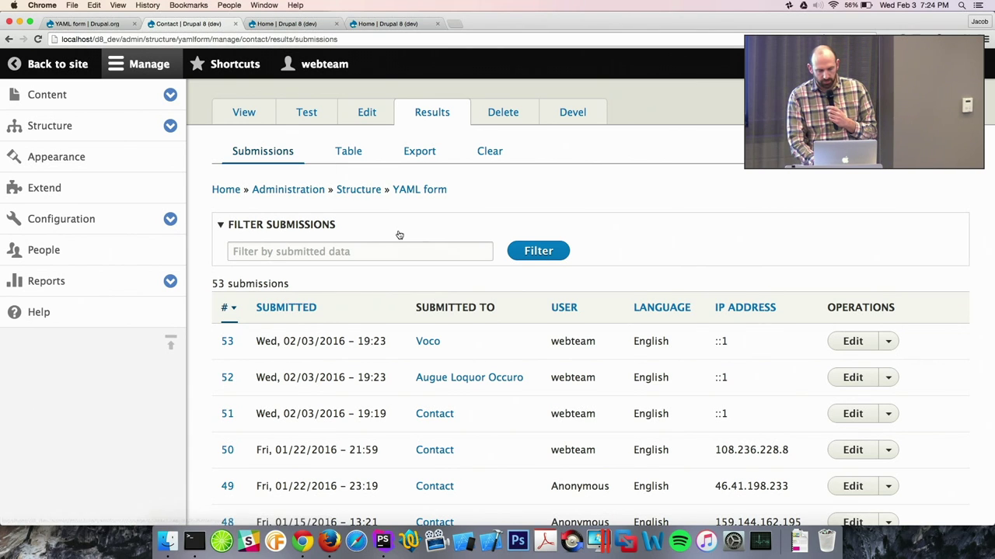
key("ctrl+Right")
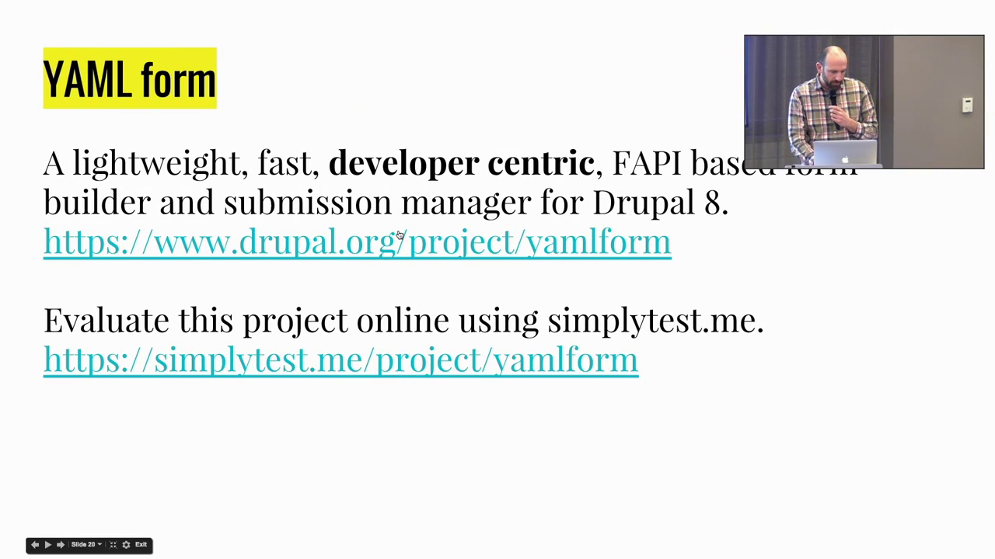
key("Right")
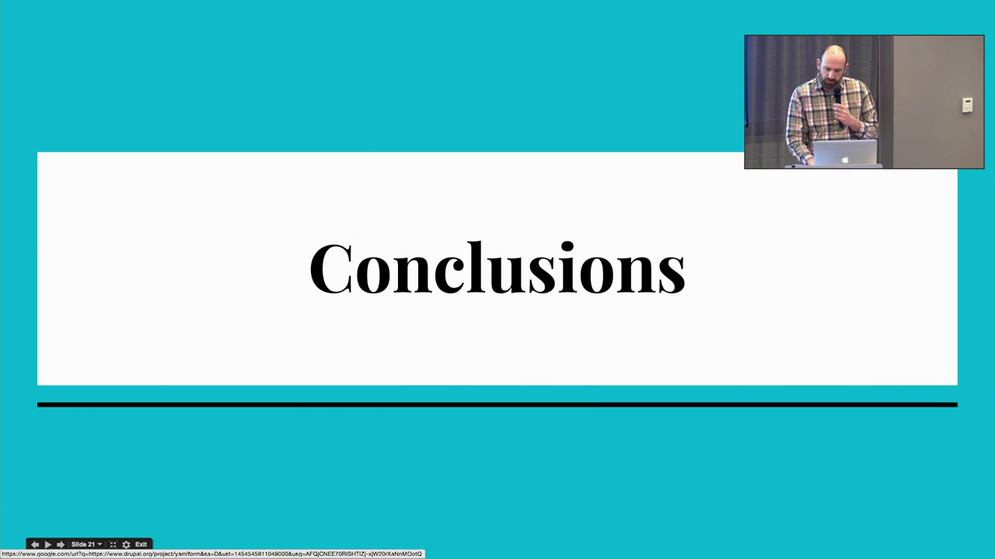
key("Right")
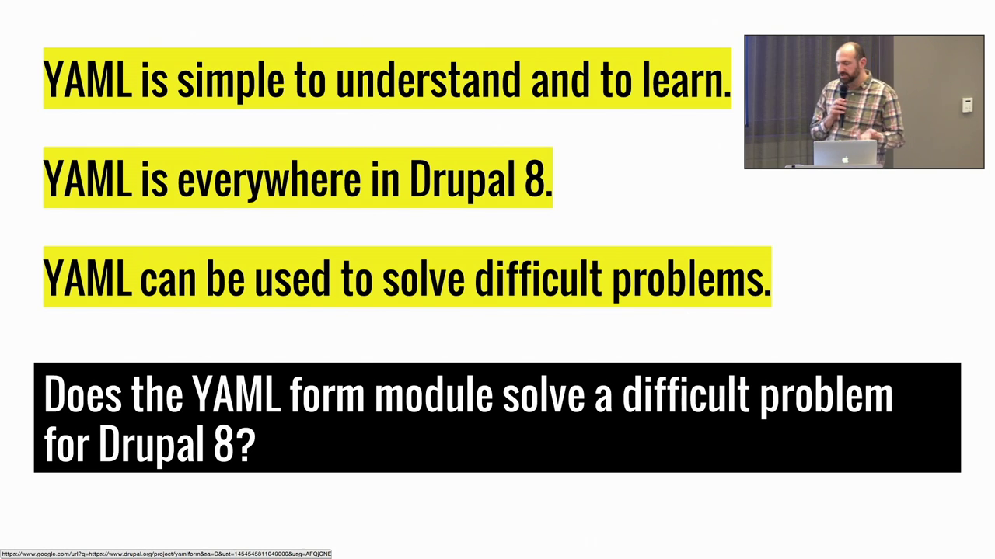
key("Right")
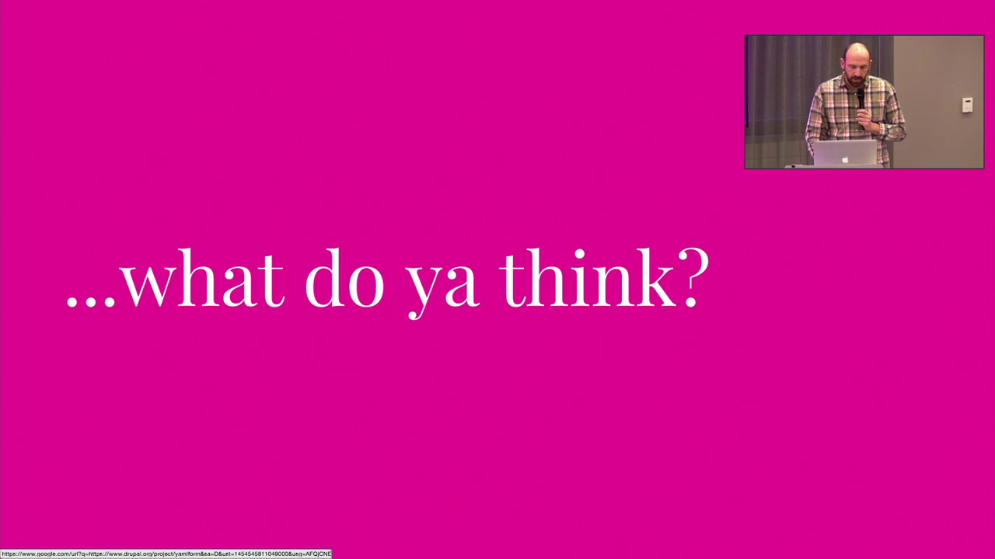
key("Right")
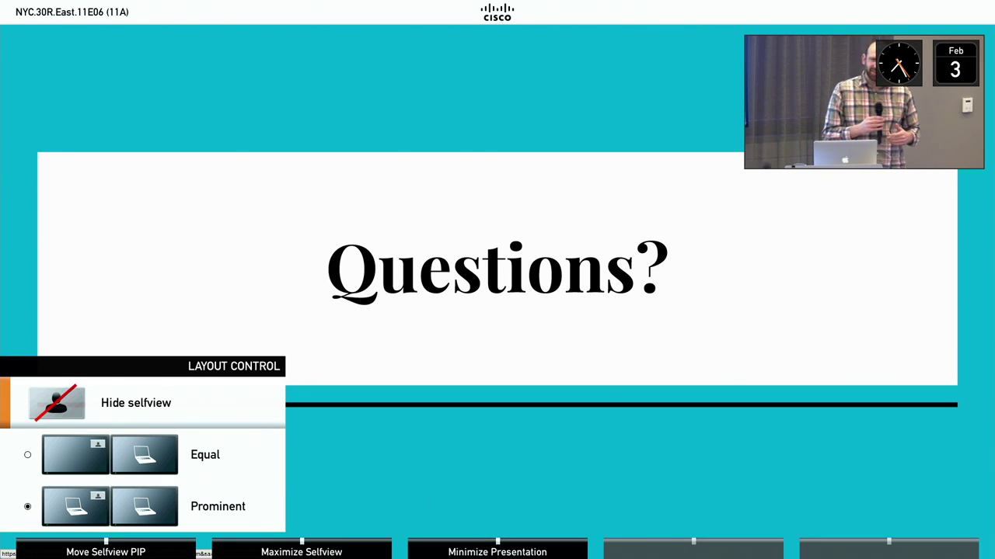
key("F2")
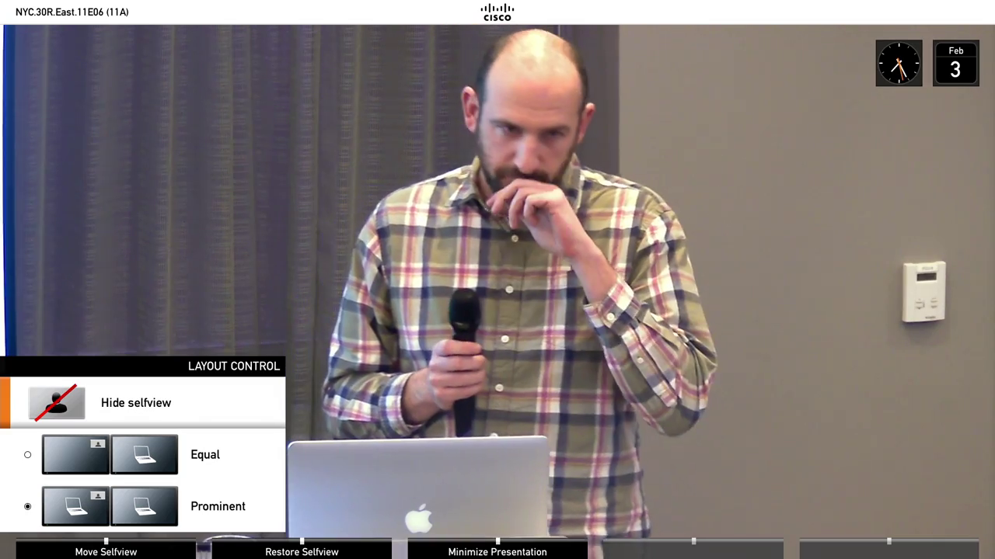
key("Home")
key("Escape")
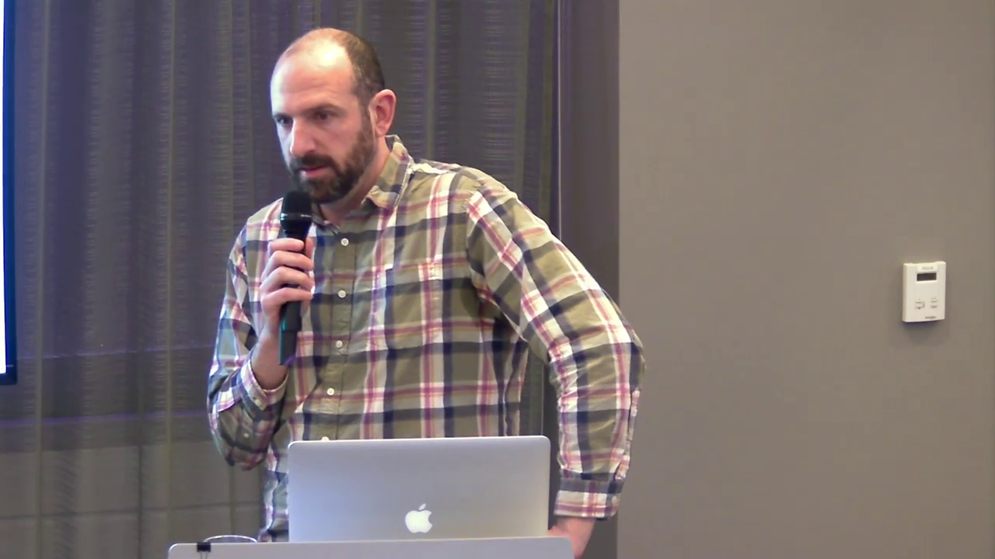
key("F3")
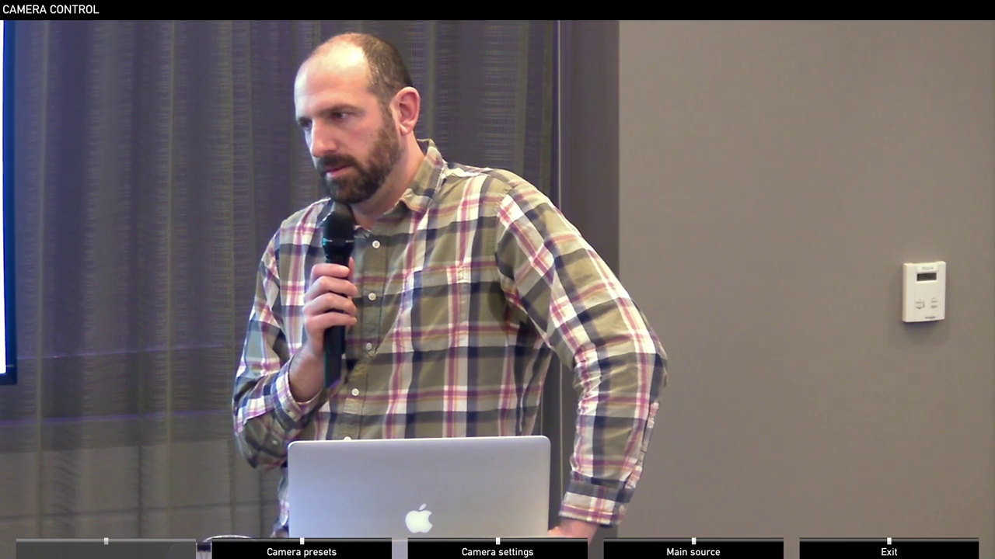
key("Home")
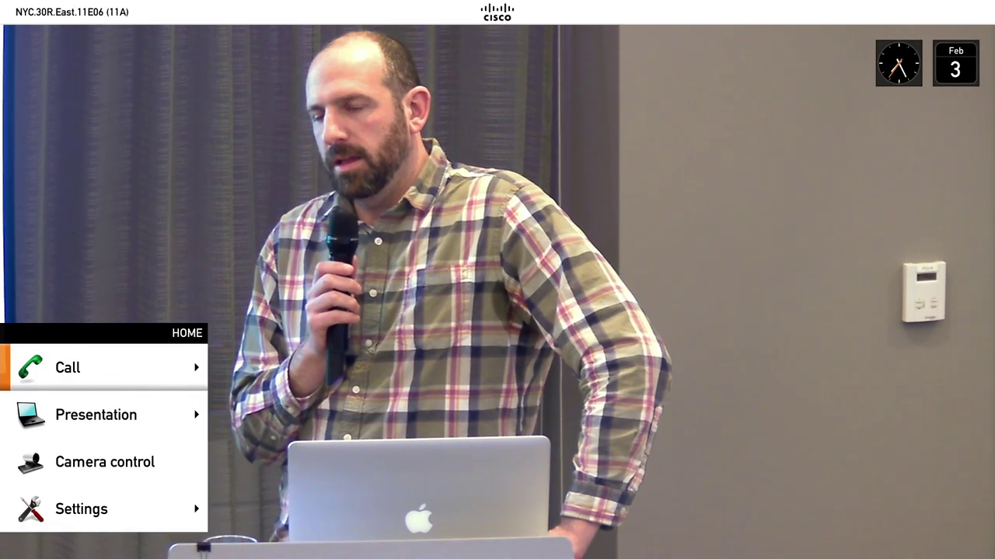
key("Home")
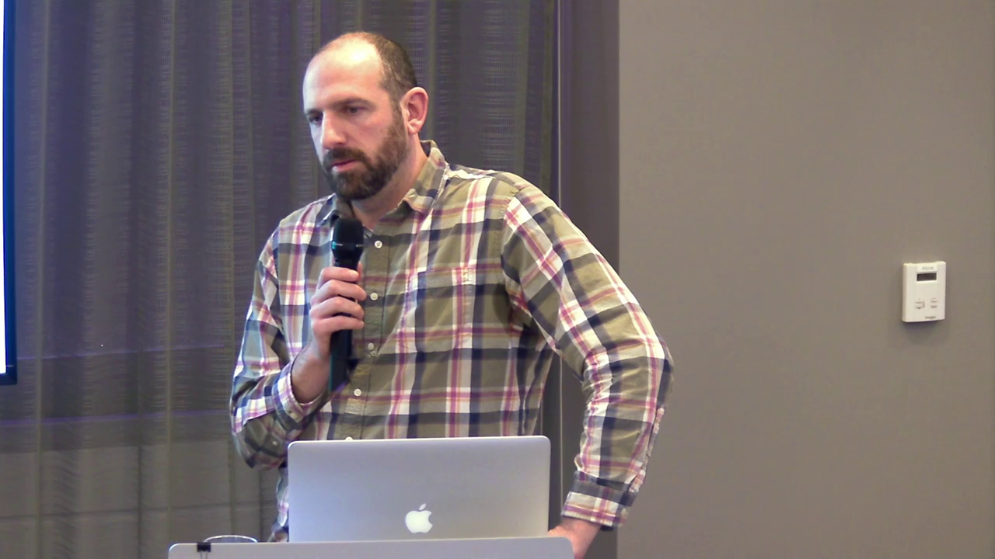